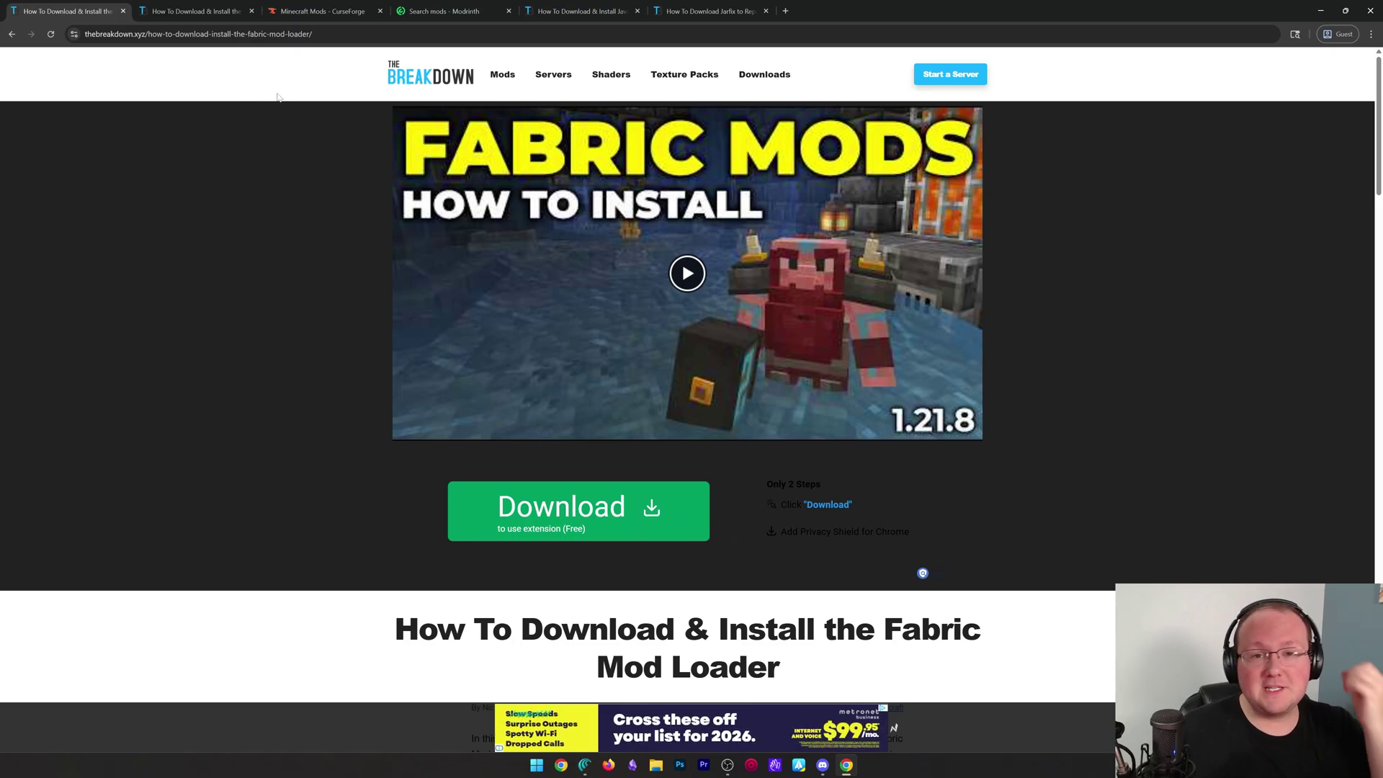
Step: Download the Fabric Mod Loader installer for Windows and save fabric-installer-1.1.0.exe in the Downloads folder
scroll(267, 72, "down", 6)
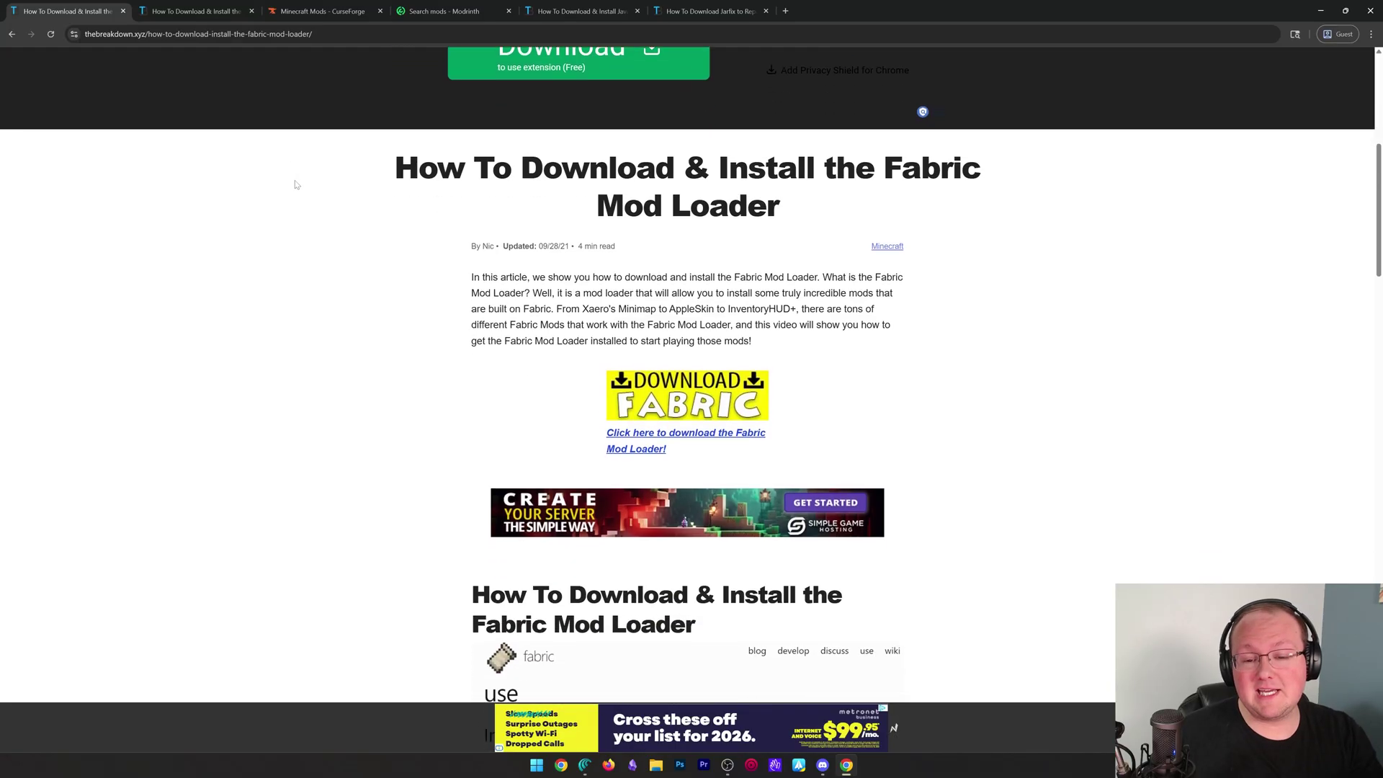
scroll(310, 176, "down", 1)
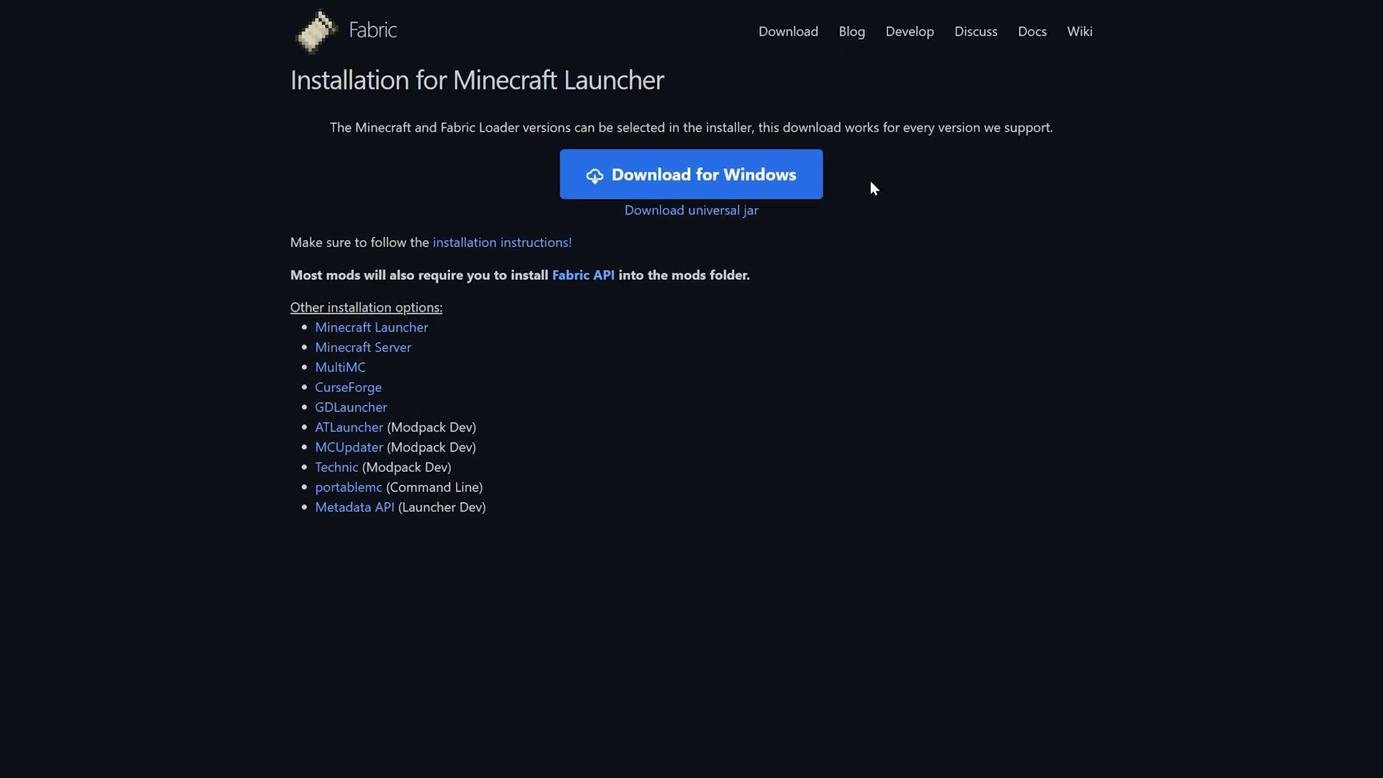
left_click(577, 163)
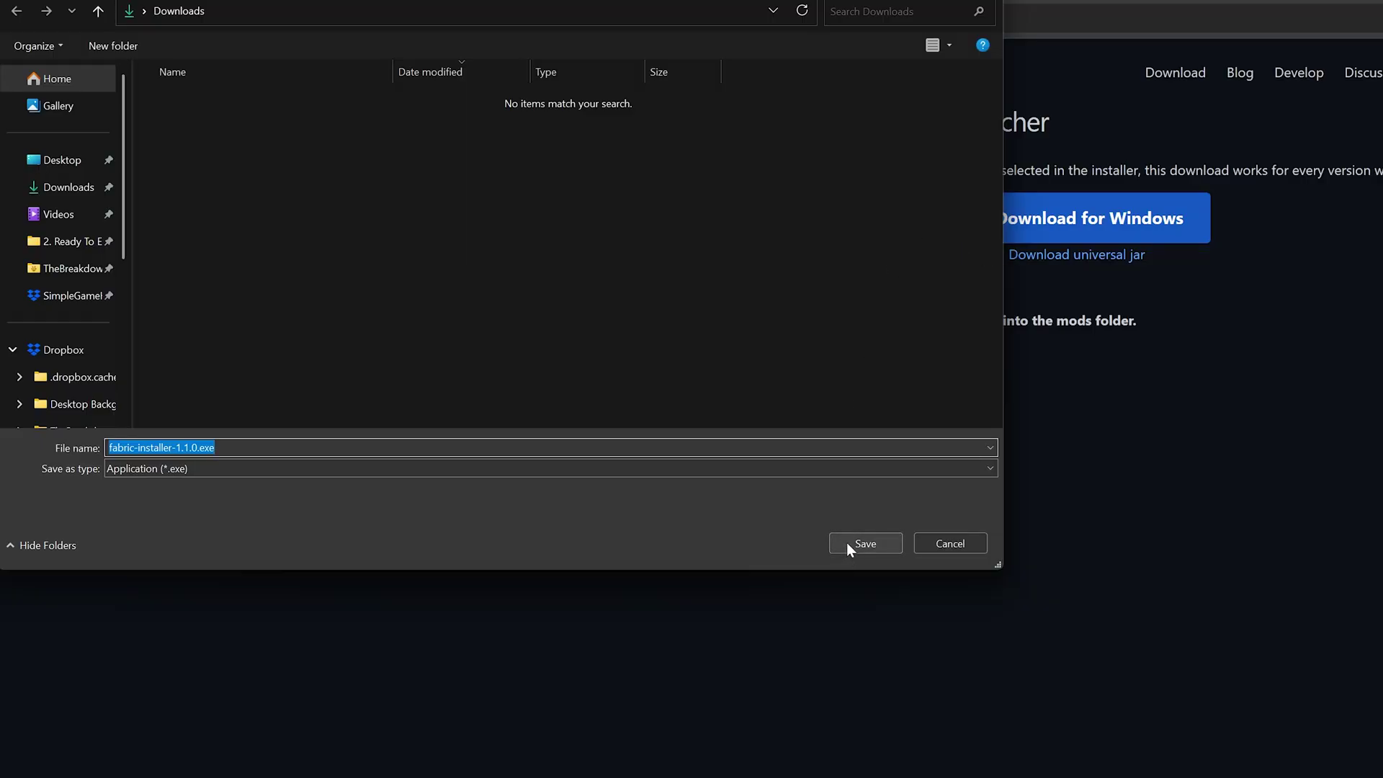
left_click(847, 545)
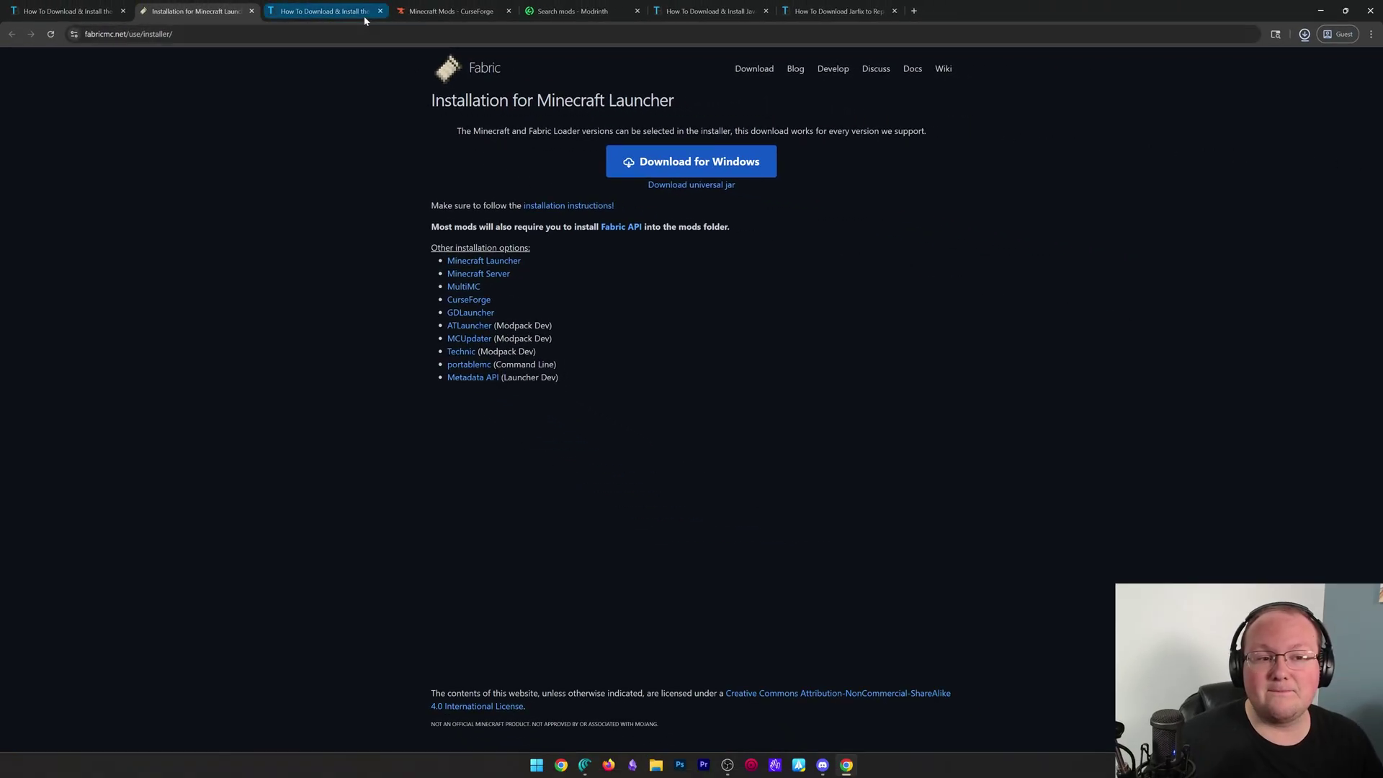
Step: Find the FabricAPI download link in the FabricAPI article and open the mod's CurseForge page
left_click(364, 20)
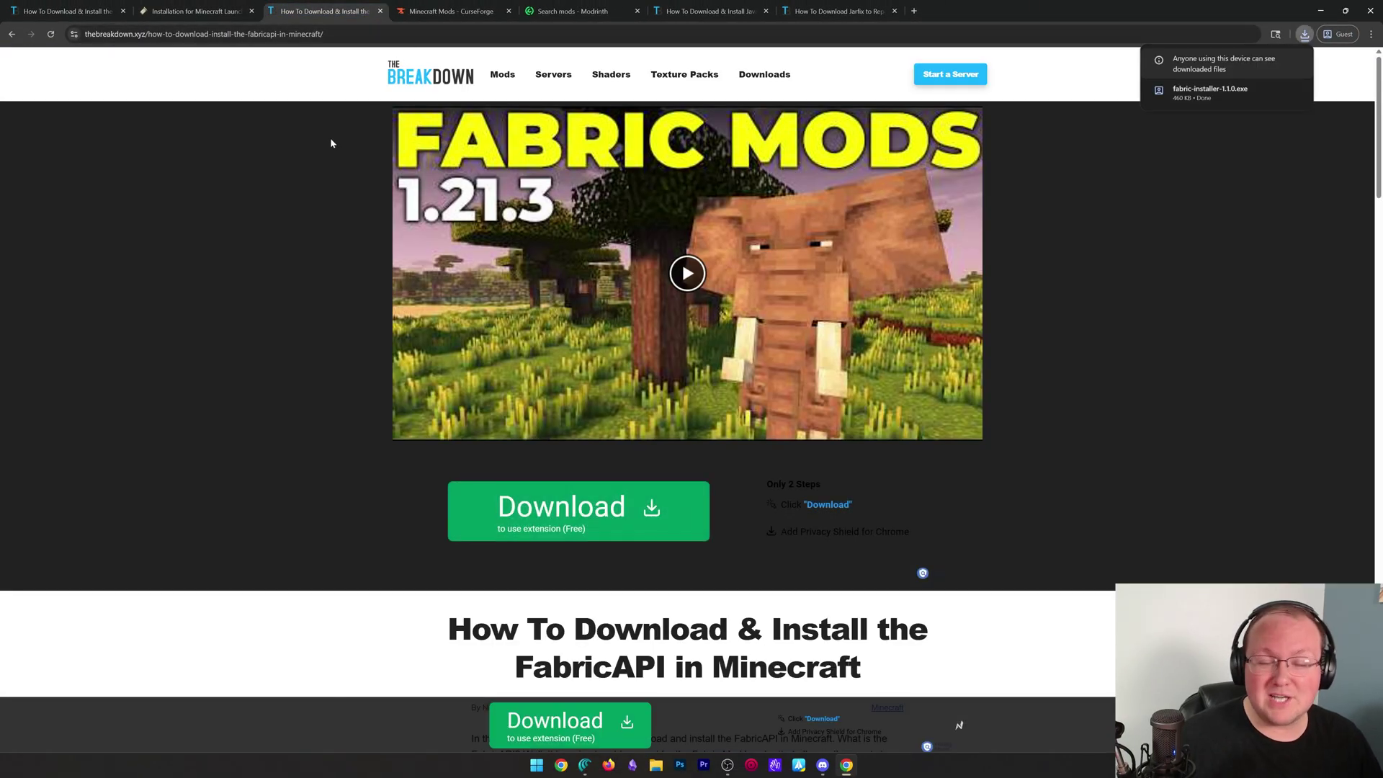
scroll(341, 157, "down", 5)
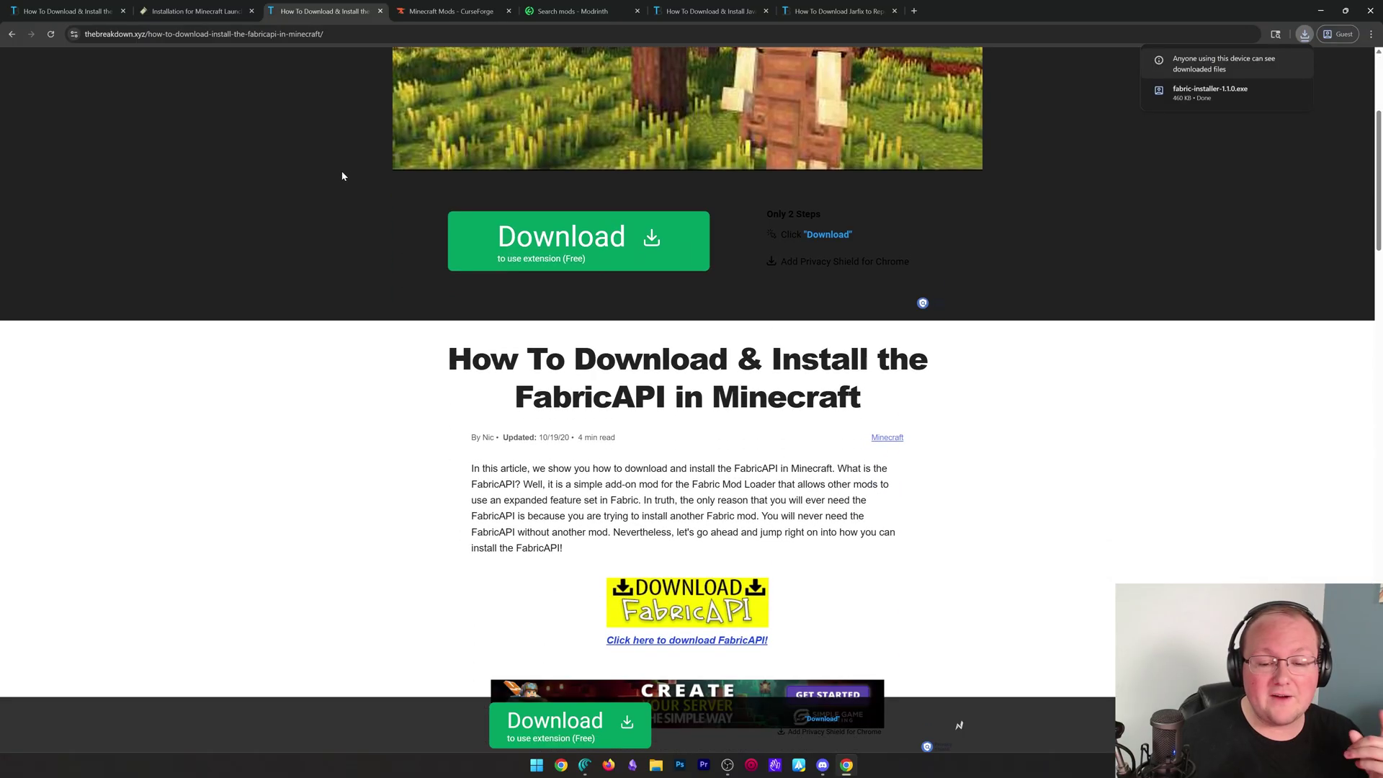
scroll(349, 155, "down", 2)
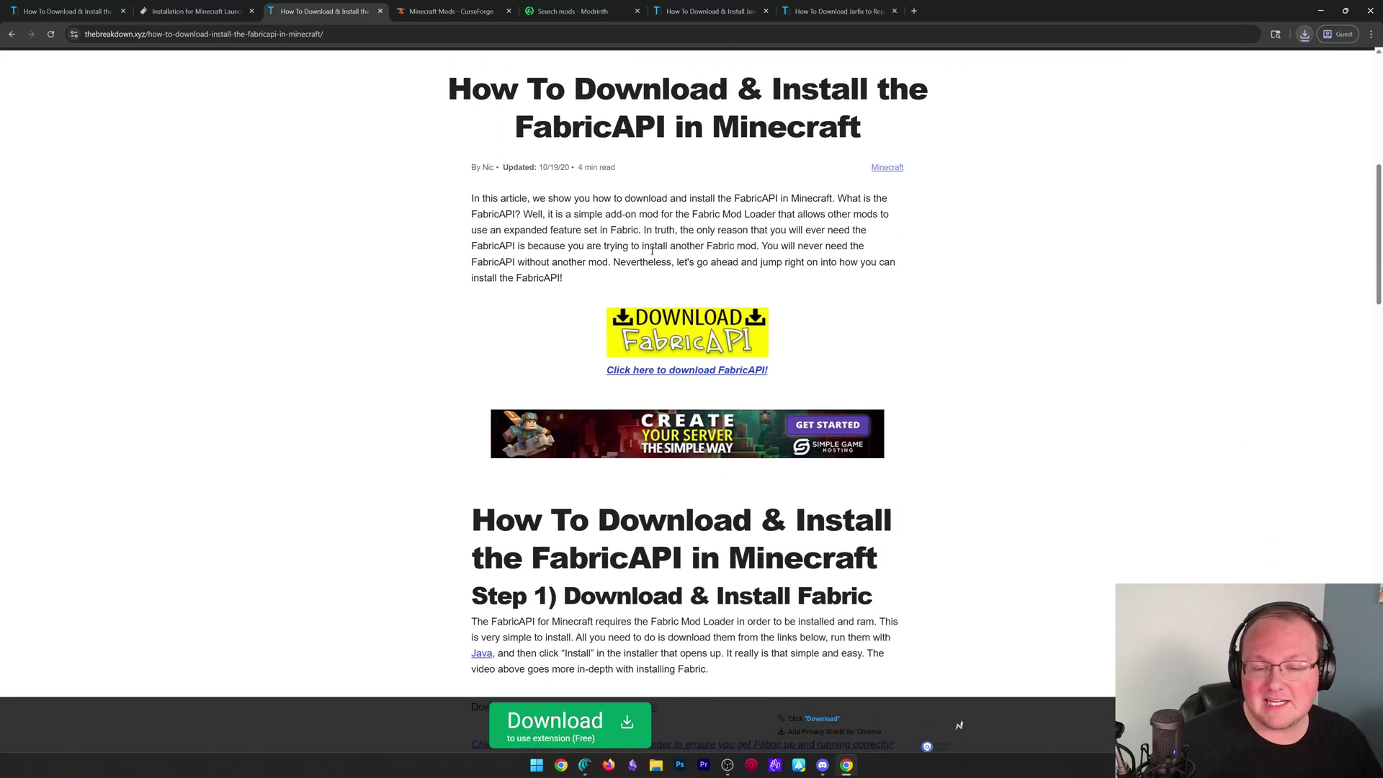
left_click(683, 324)
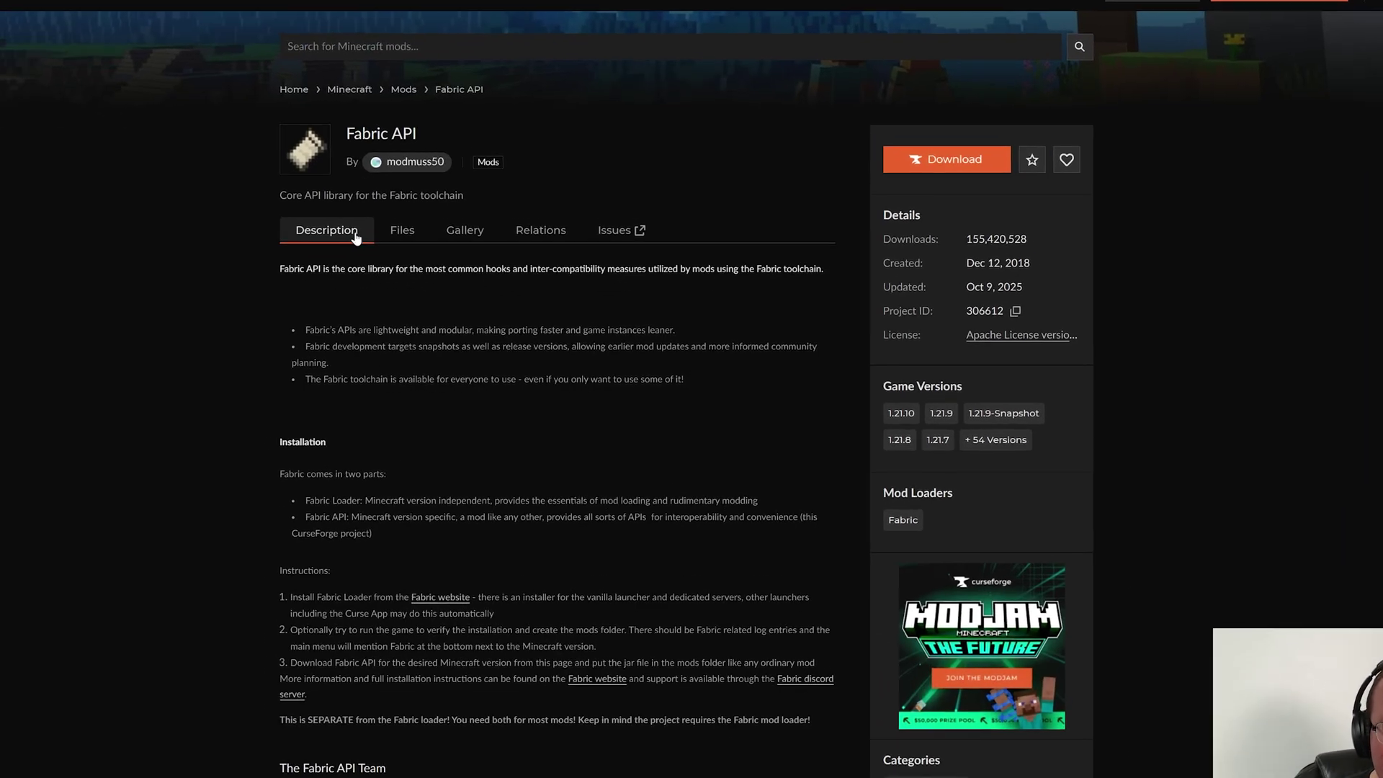
Step: Download the Fabric API 0.135.0 release file for Minecraft 1.21.10 from the mod's file list
left_click(322, 200)
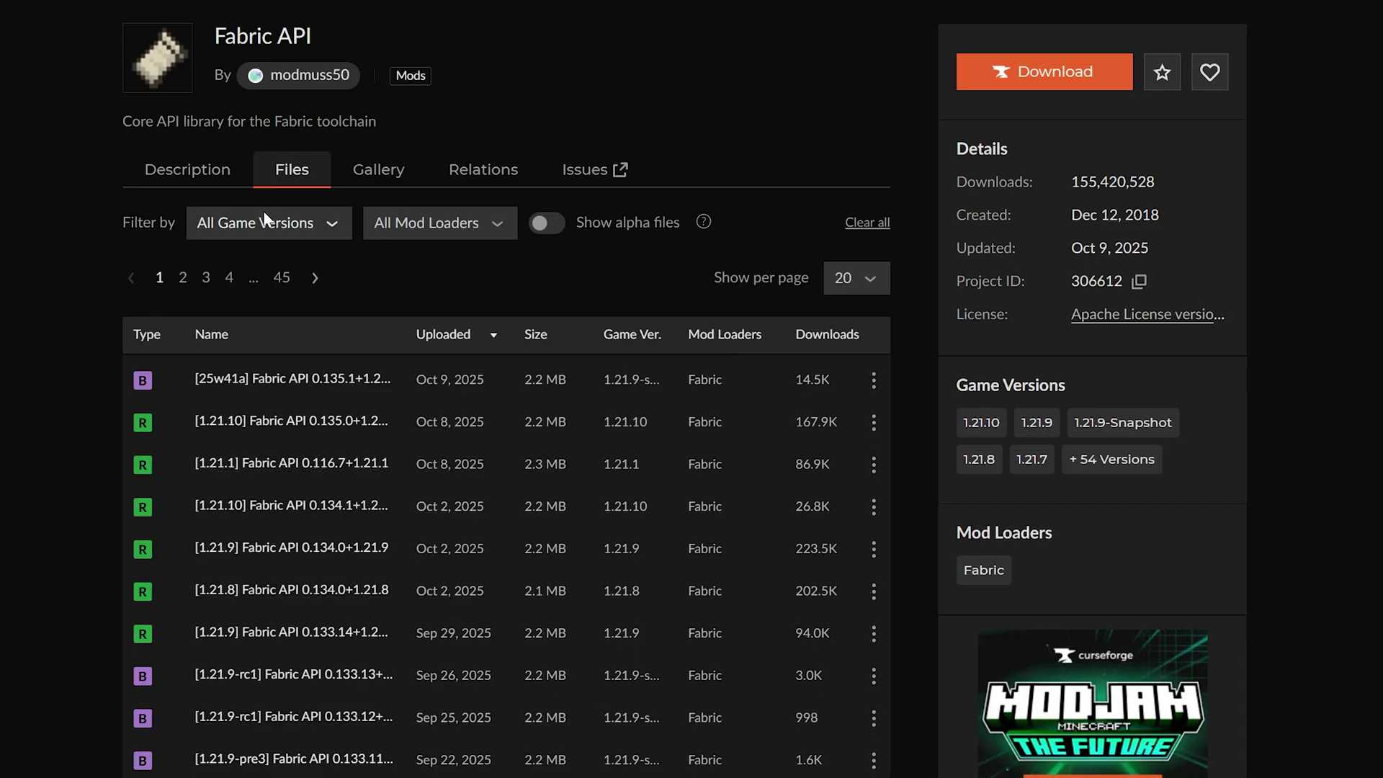
scroll(263, 225, "down", 1)
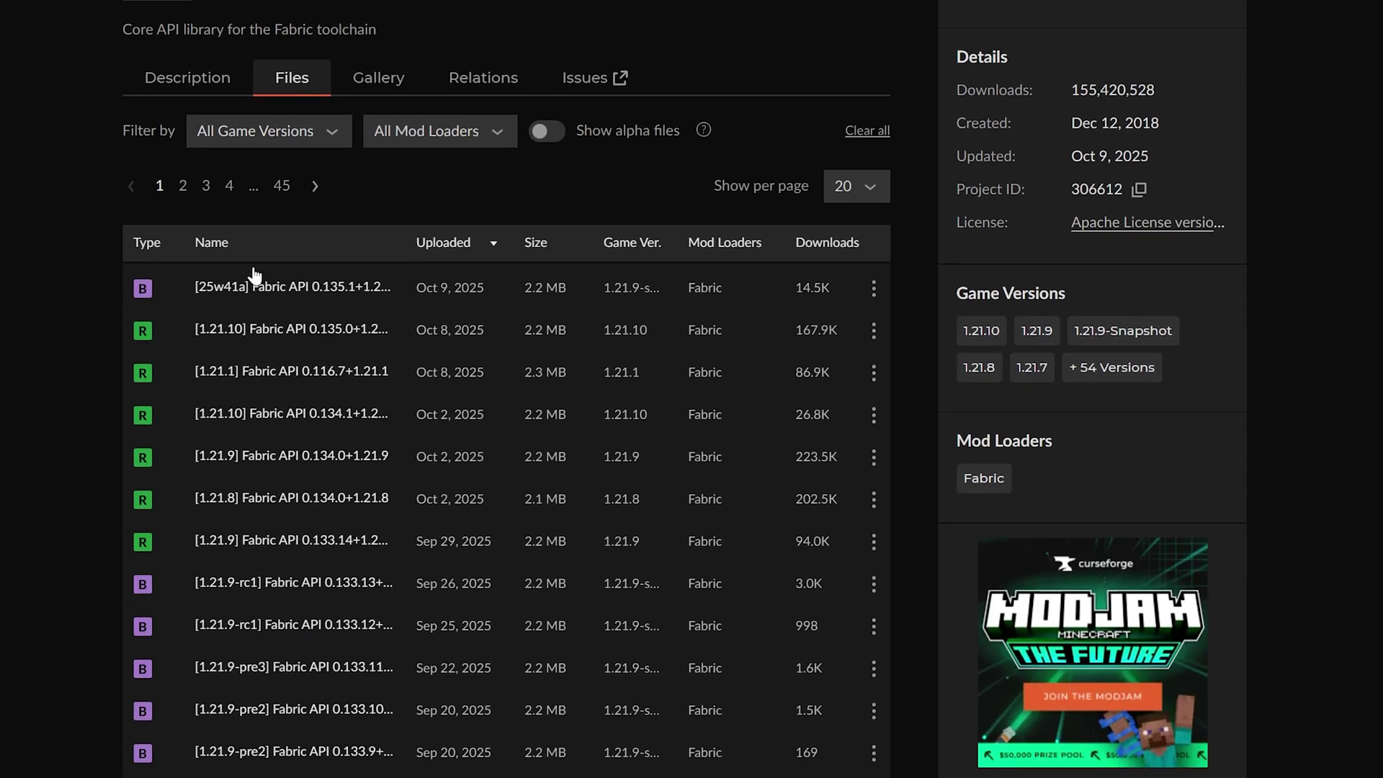
left_click(868, 335)
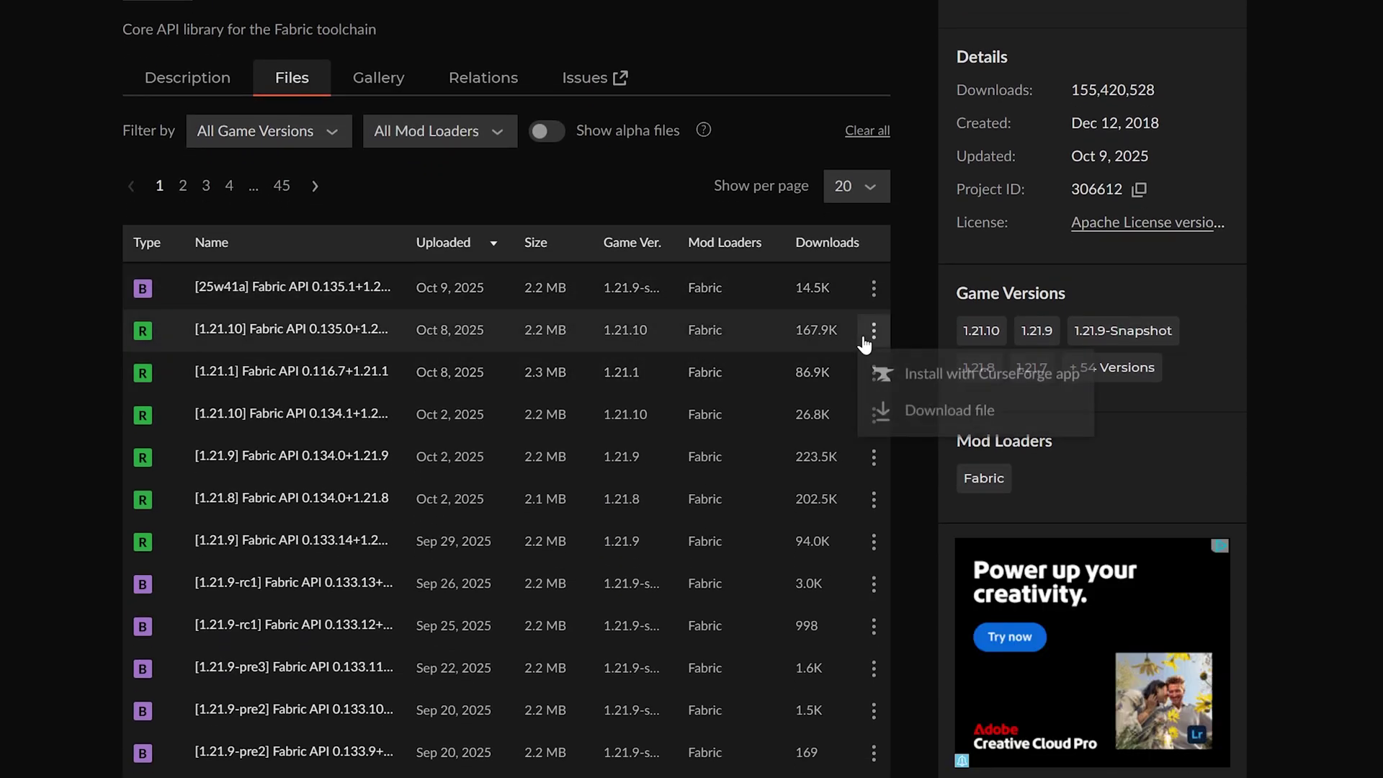
left_click(889, 415)
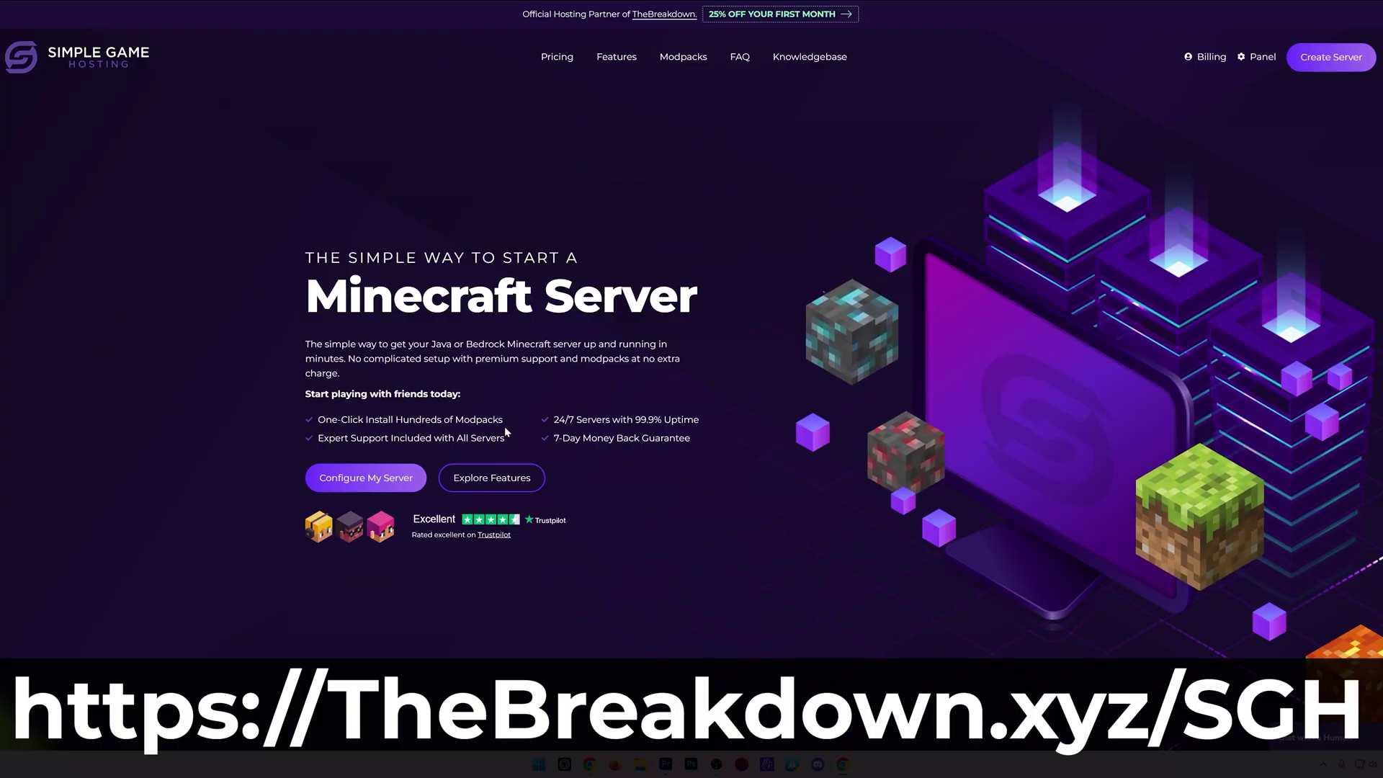
Step: Look over the Simple Game Hosting site, its modpack installer's different providers and its server location map
scroll(498, 439, "down", 6)
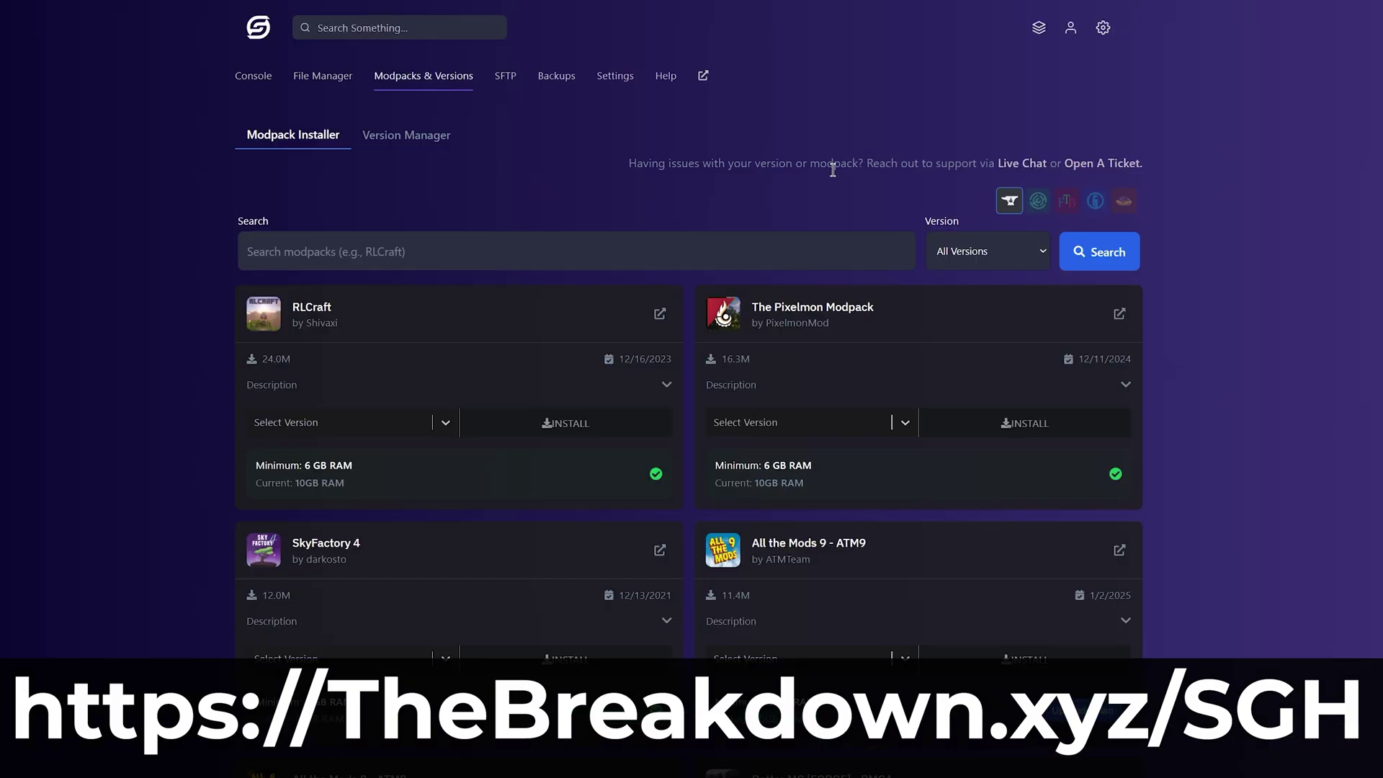
left_click(1035, 204)
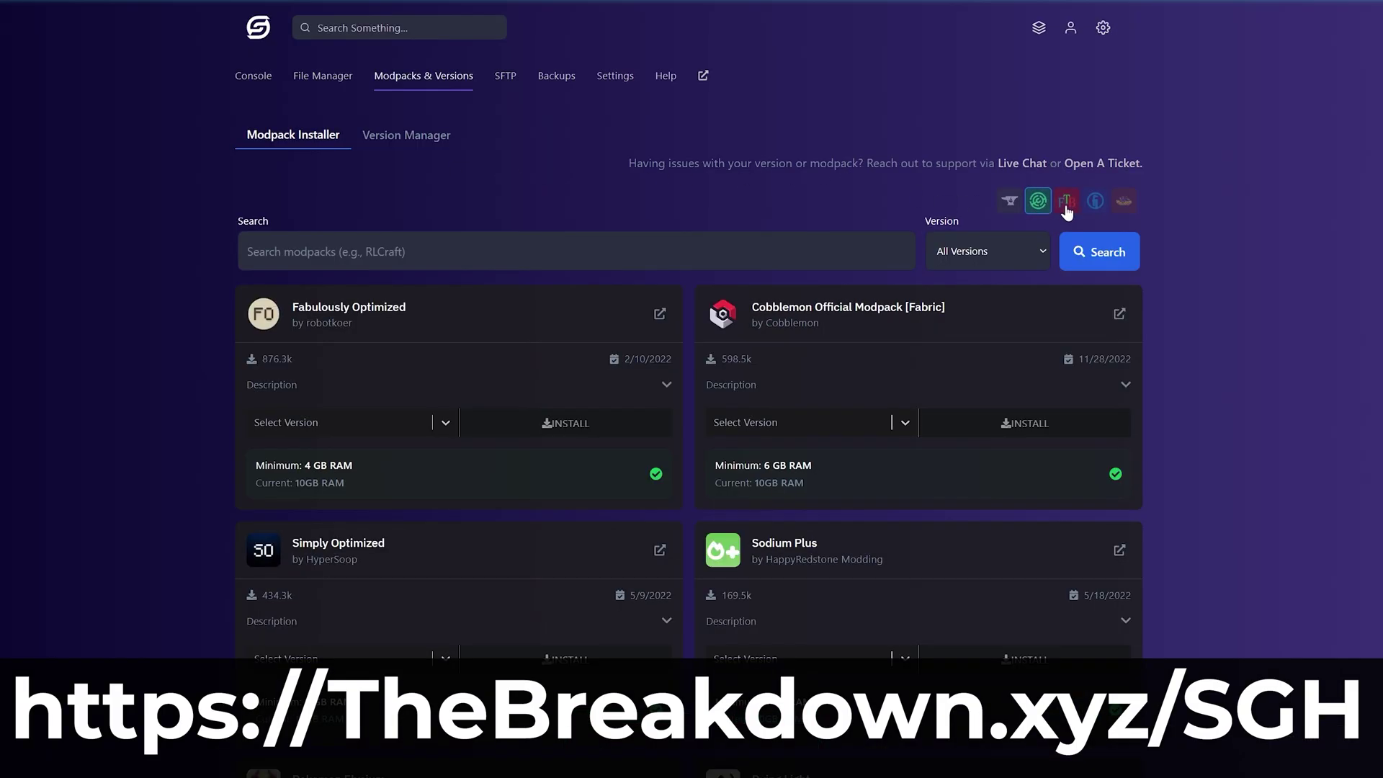
left_click(1066, 205)
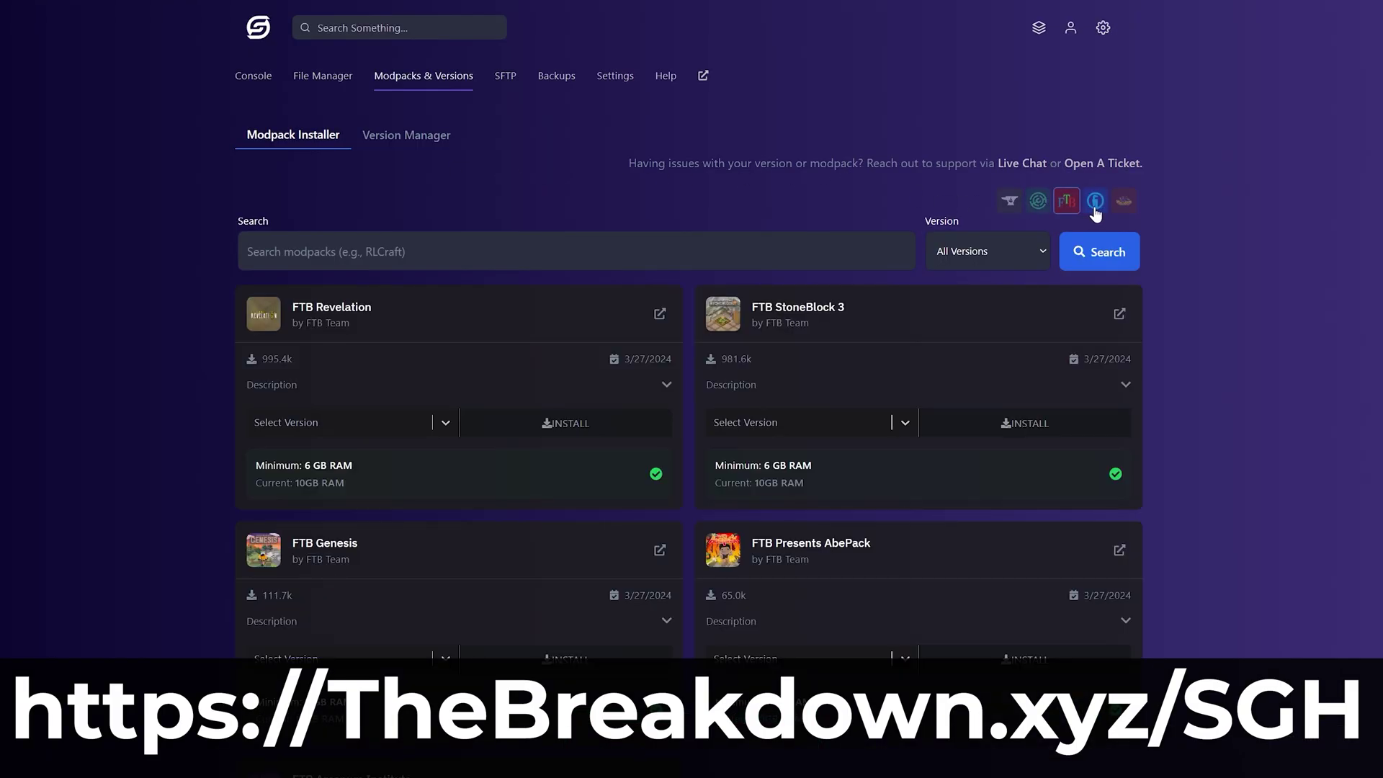
left_click(1094, 205)
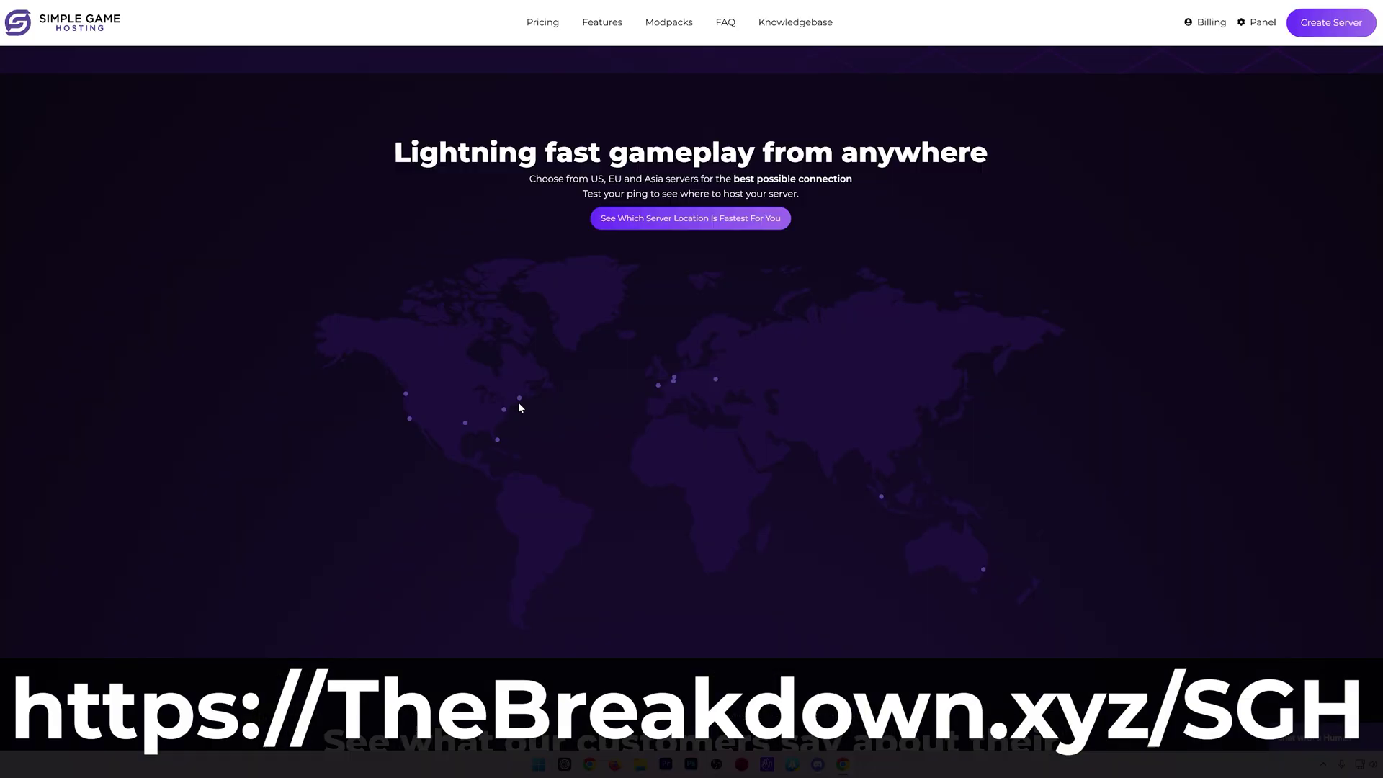
mouse_move(505, 411)
mouse_move(498, 441)
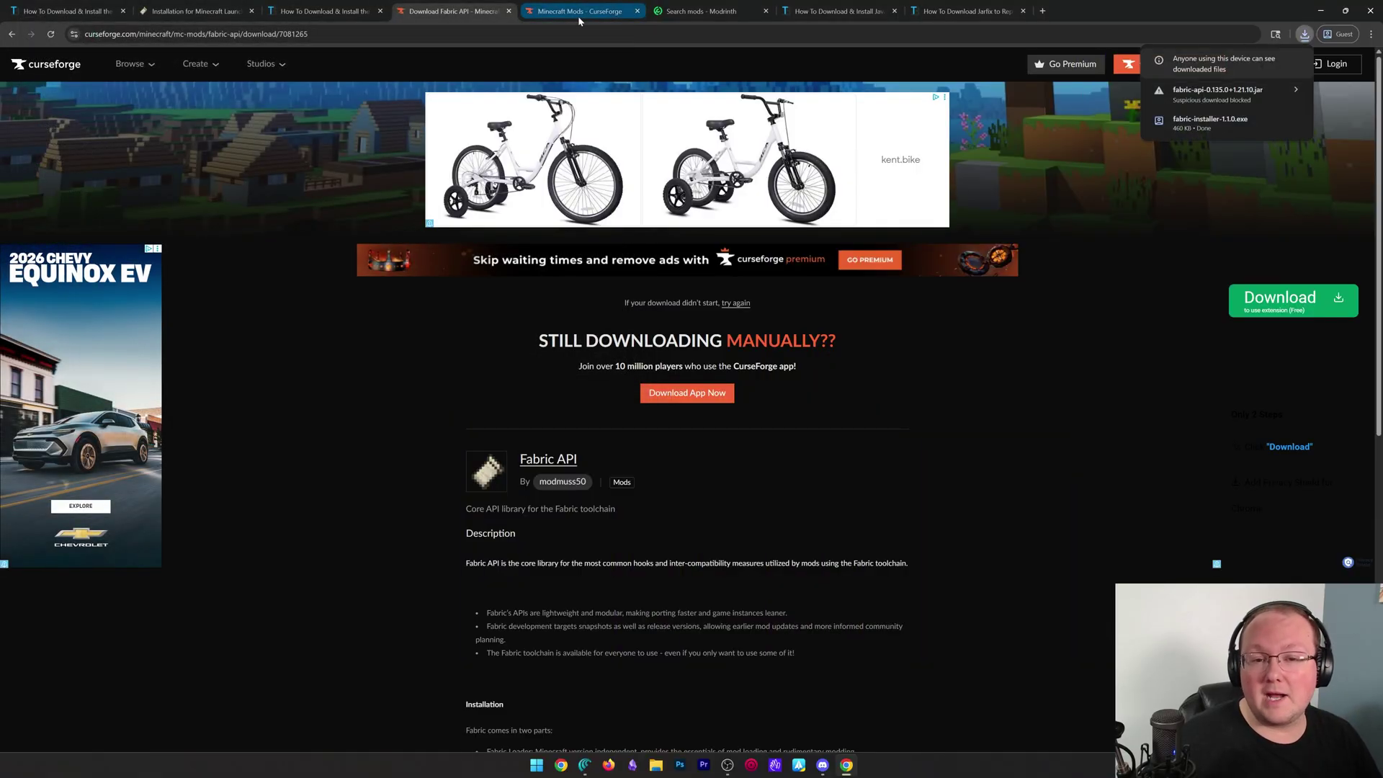
Step: Filter the CurseForge Minecraft mods list by the Fabric mod loader and game version 1.21.10
left_click(699, 11)
left_click(587, 13)
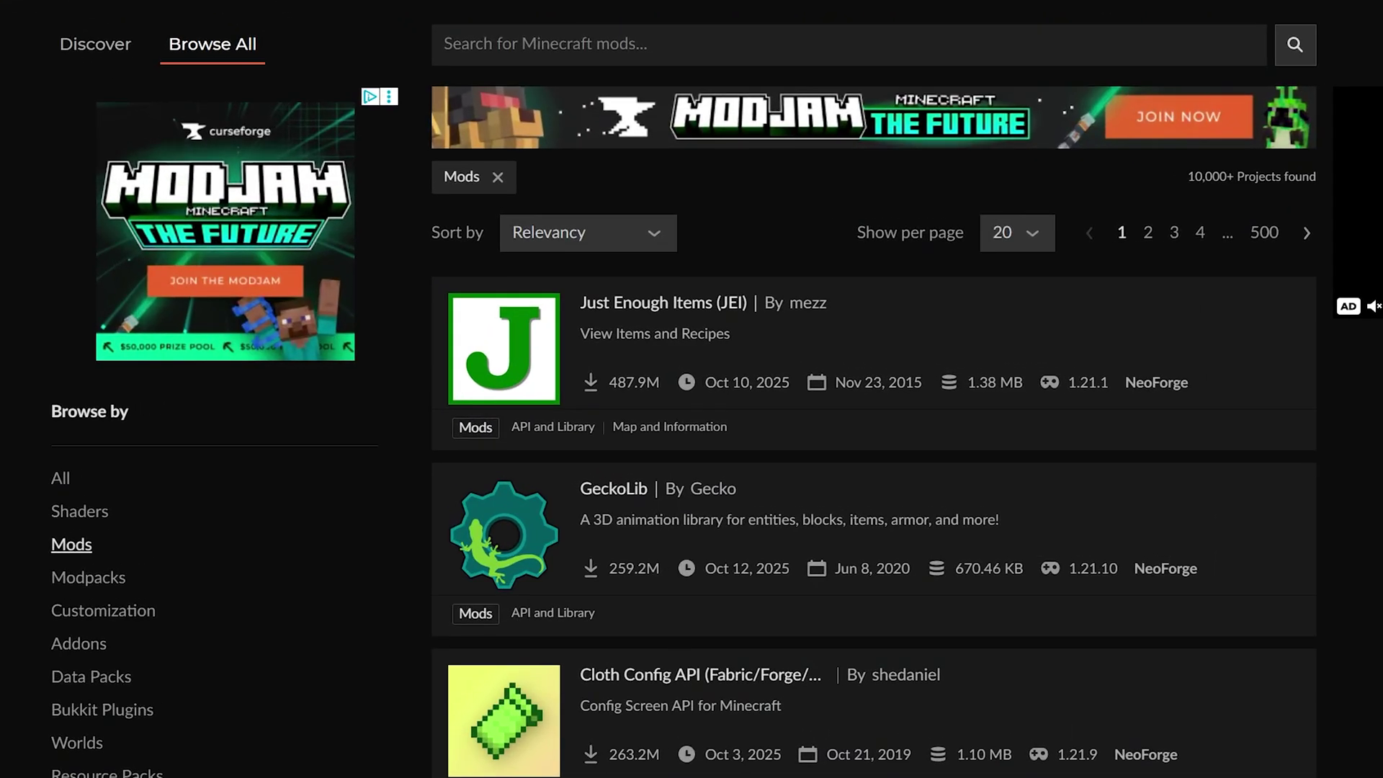
scroll(328, 216, "down", 6)
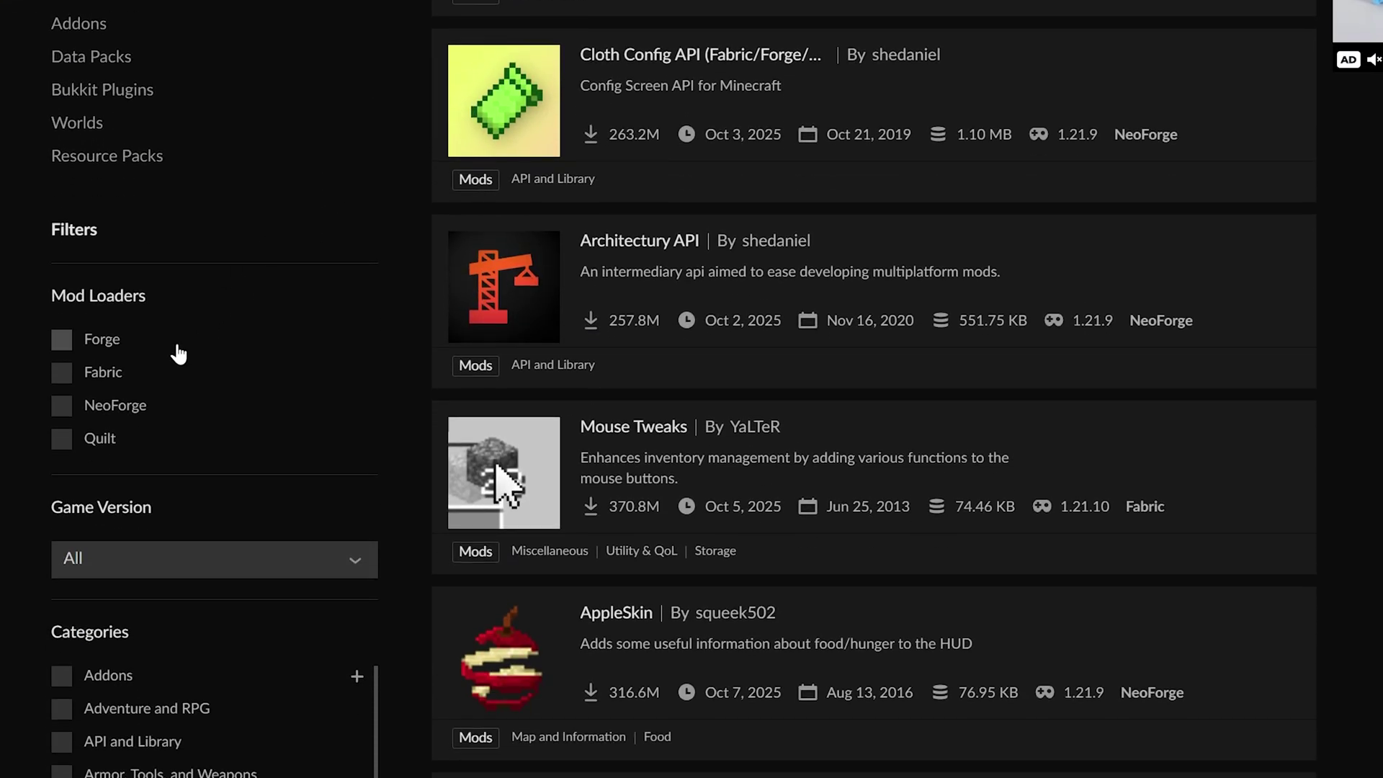
left_click(111, 371)
left_click(142, 554)
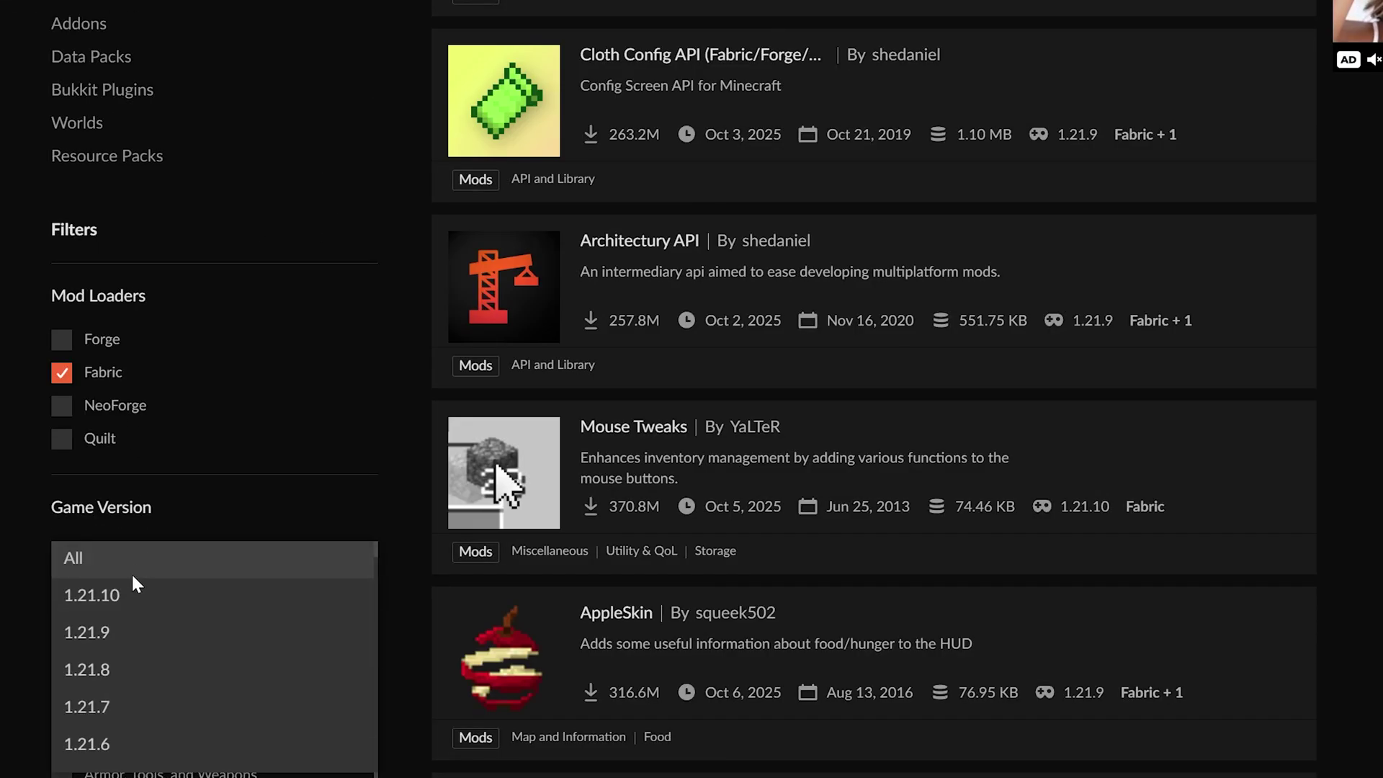
left_click(128, 586)
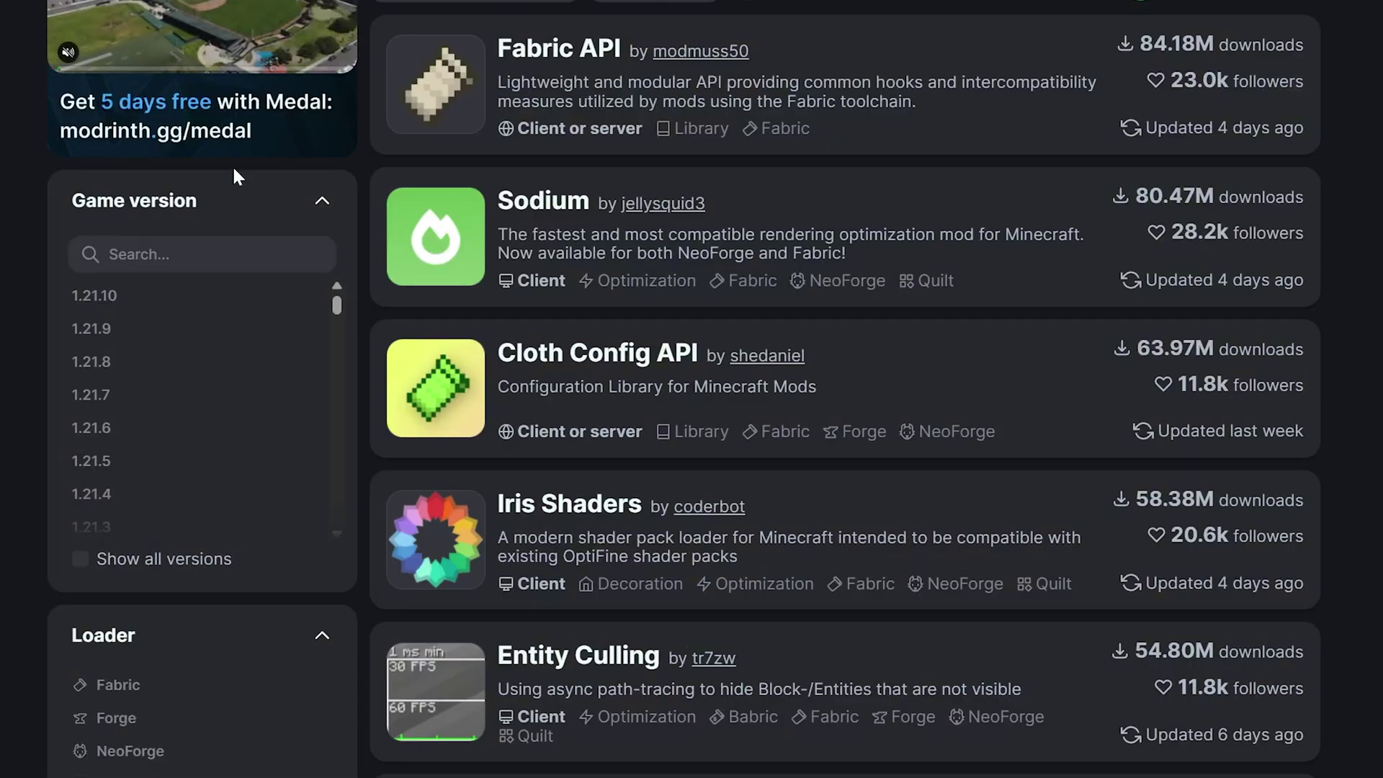
Step: Filter the Modrinth mods list by game version 1.21.10 and the Fabric loader
scroll(232, 164, "down", 3)
scroll(207, 170, "down", 1)
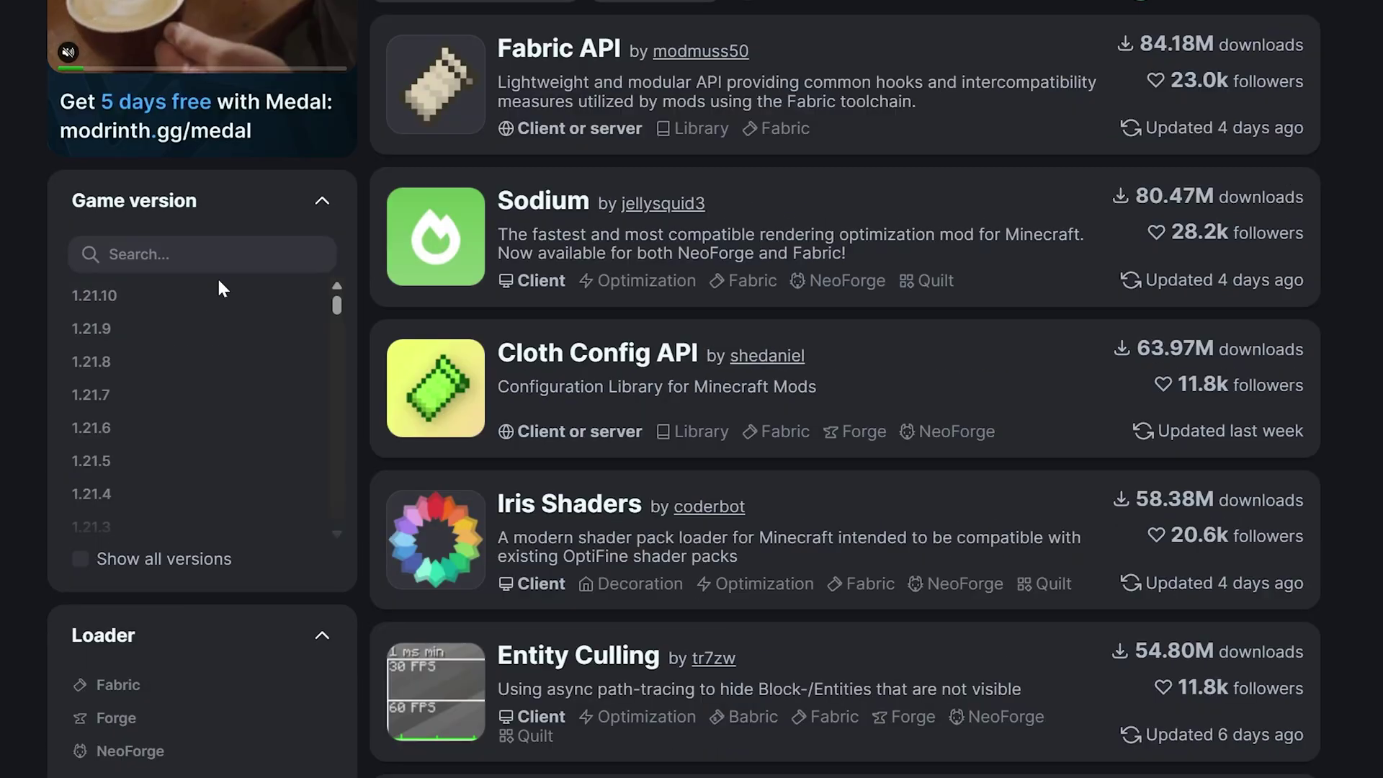
left_click(216, 294)
scroll(188, 260, "down", 8)
left_click(121, 175)
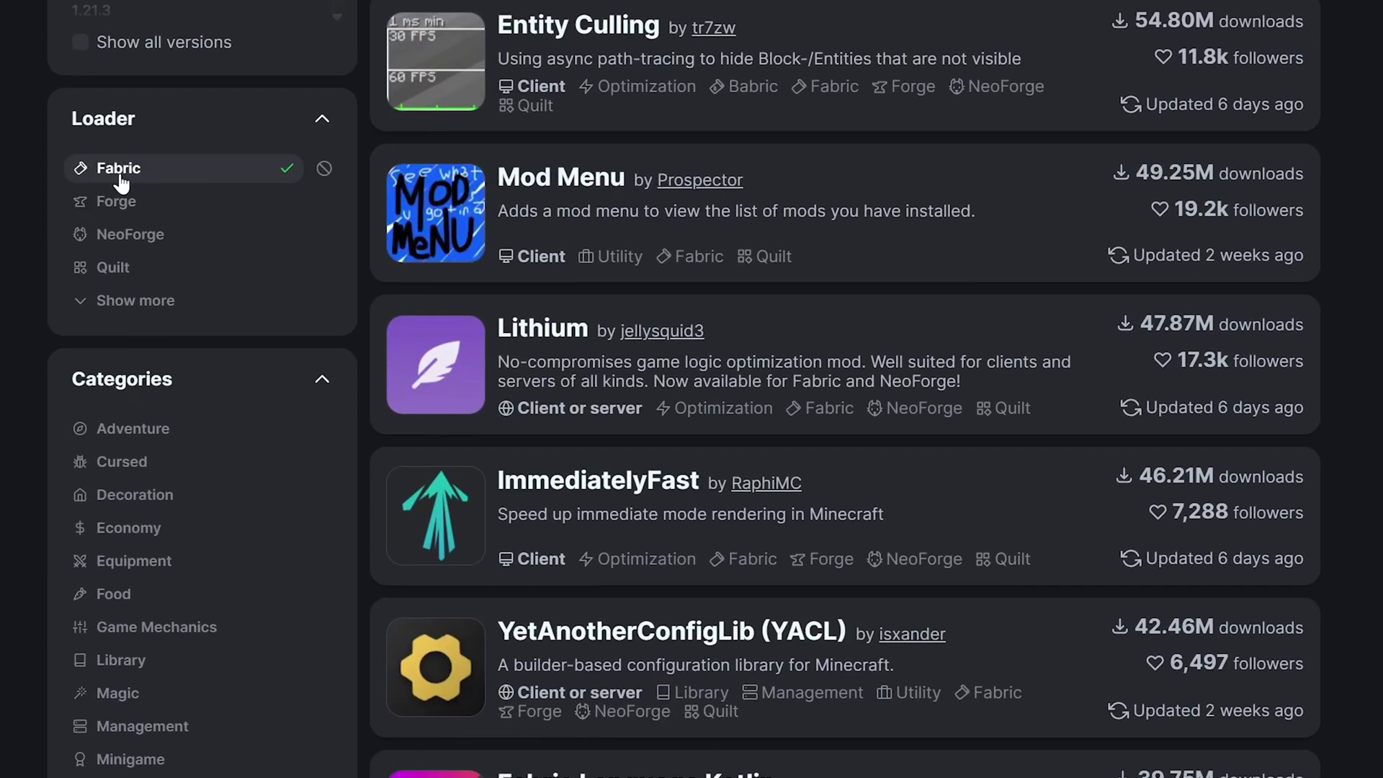
scroll(642, 216, "down", 10)
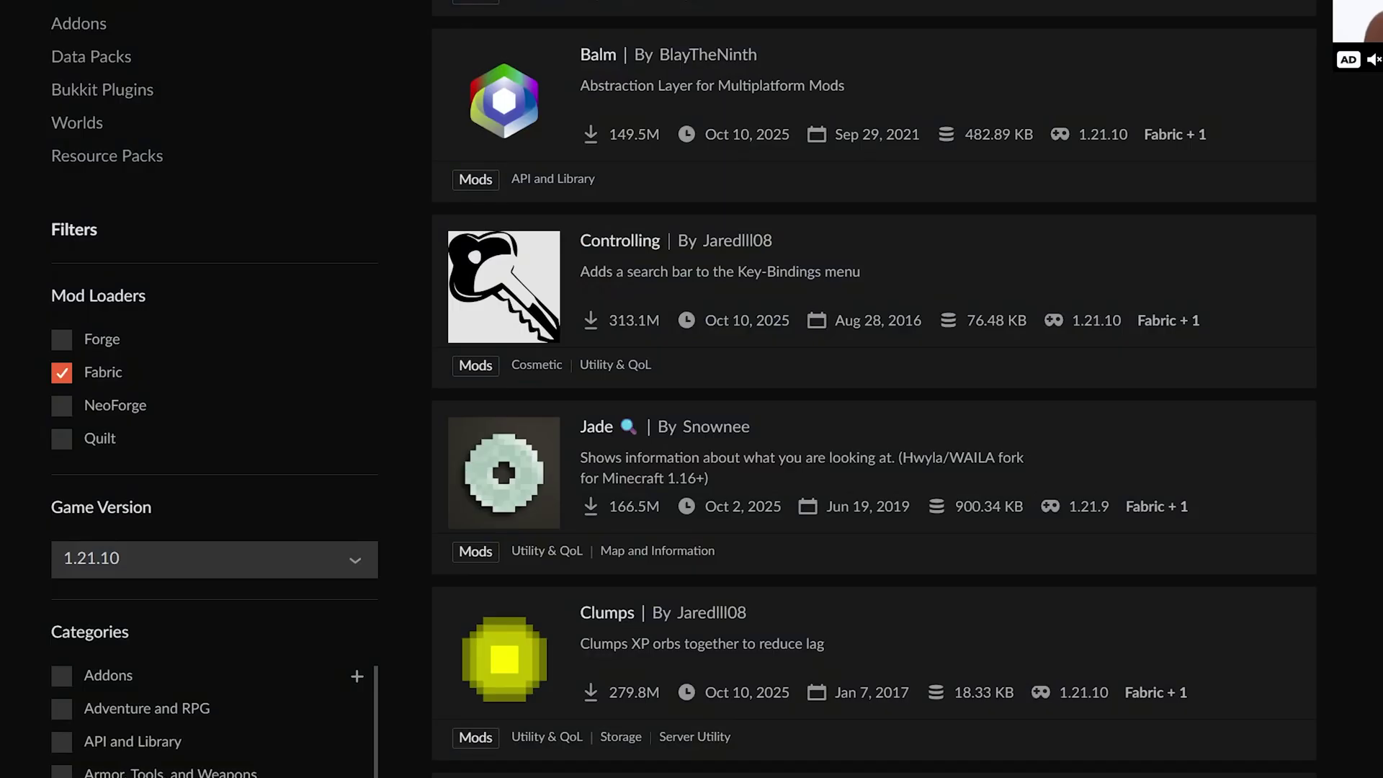
Step: Open the Waystones mod from the filtered CurseForge list and view the details of its Fabric 1.21.10 file
scroll(655, 199, "down", 8)
left_click(715, 303)
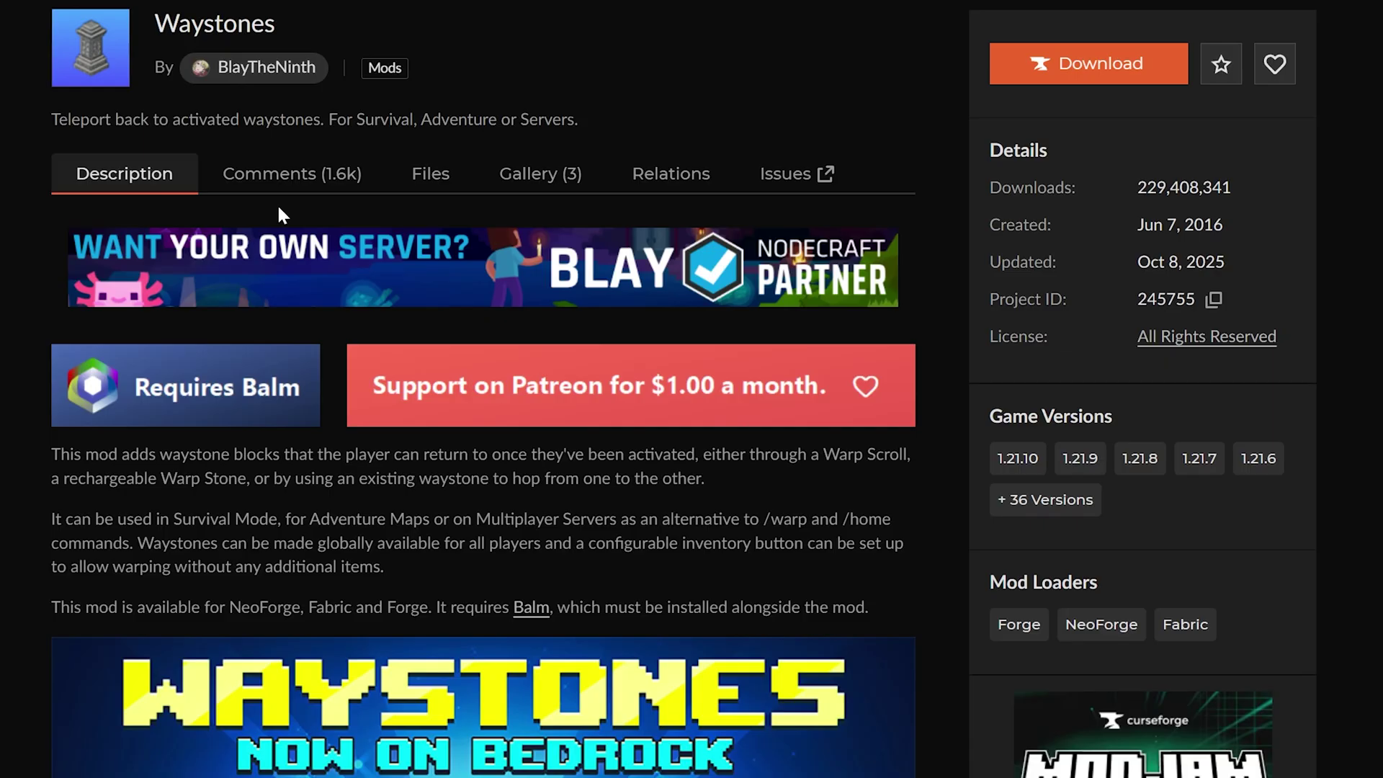
left_click(399, 170)
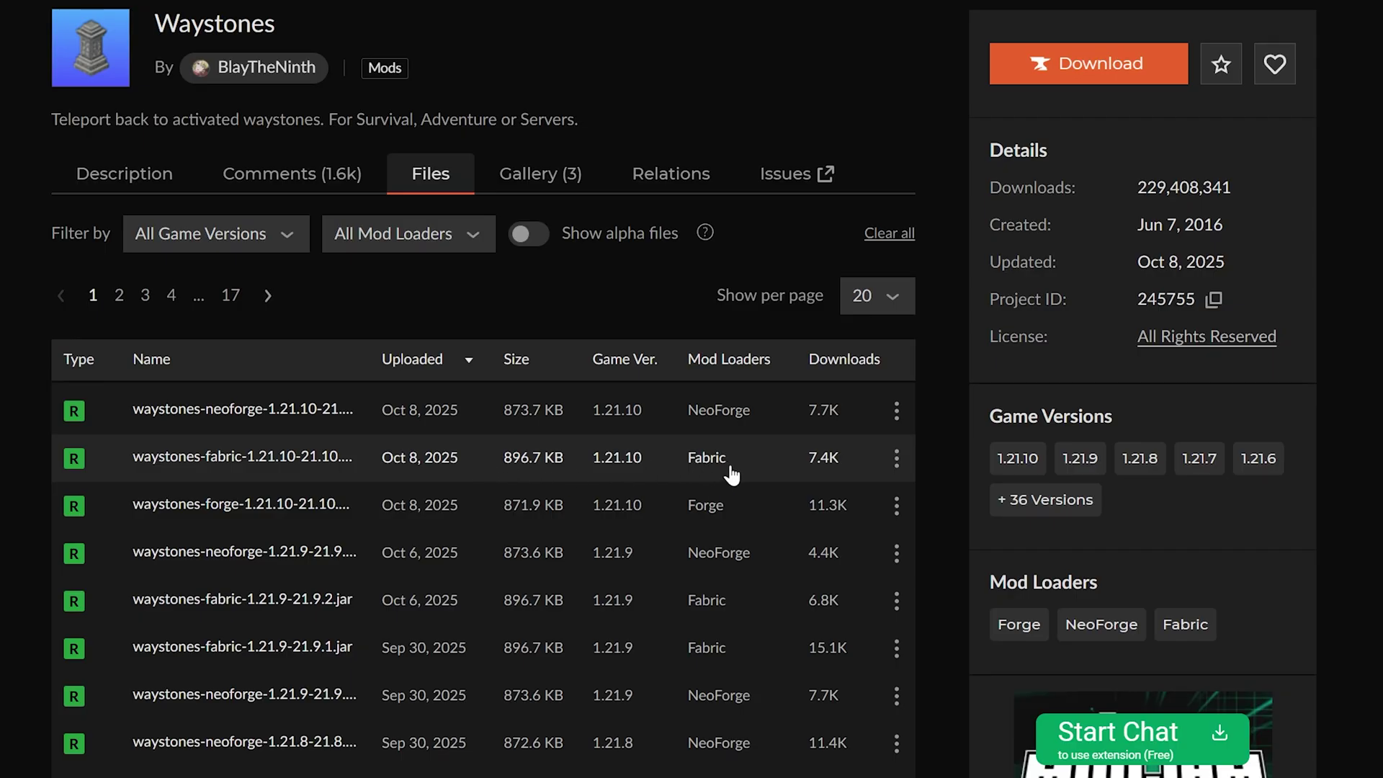
left_click(519, 451)
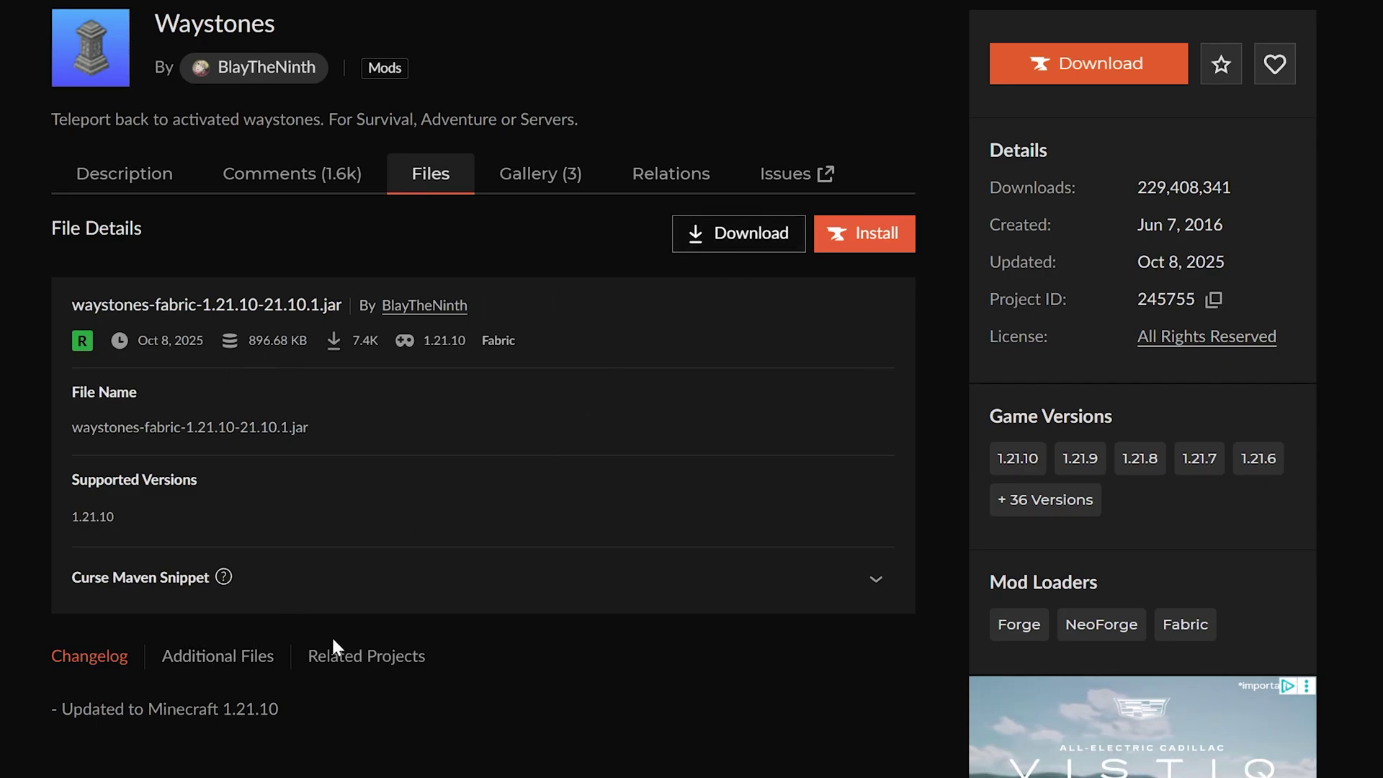
Step: Show the Waystones file's related projects and open the required dependency Balm in a new browser tab
left_click(370, 658)
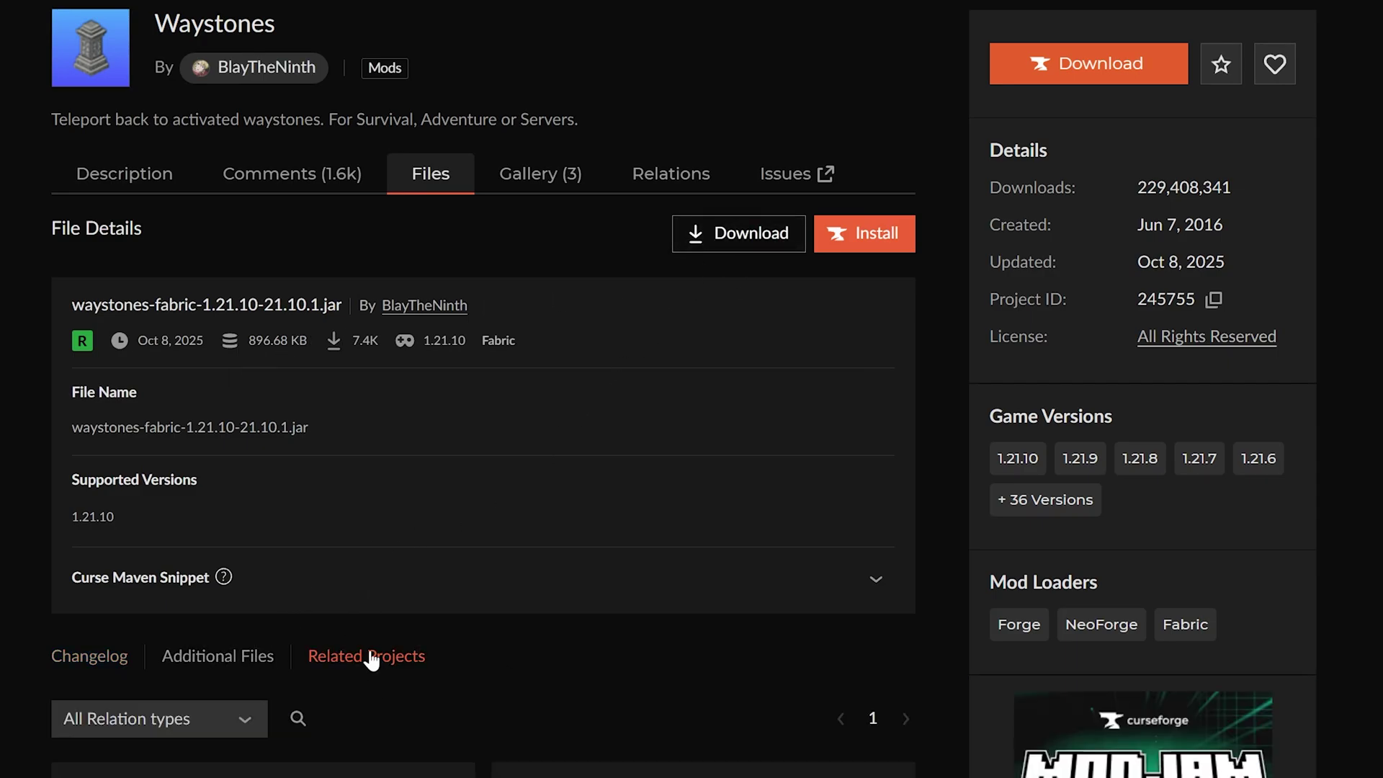
scroll(371, 660, "down", 3)
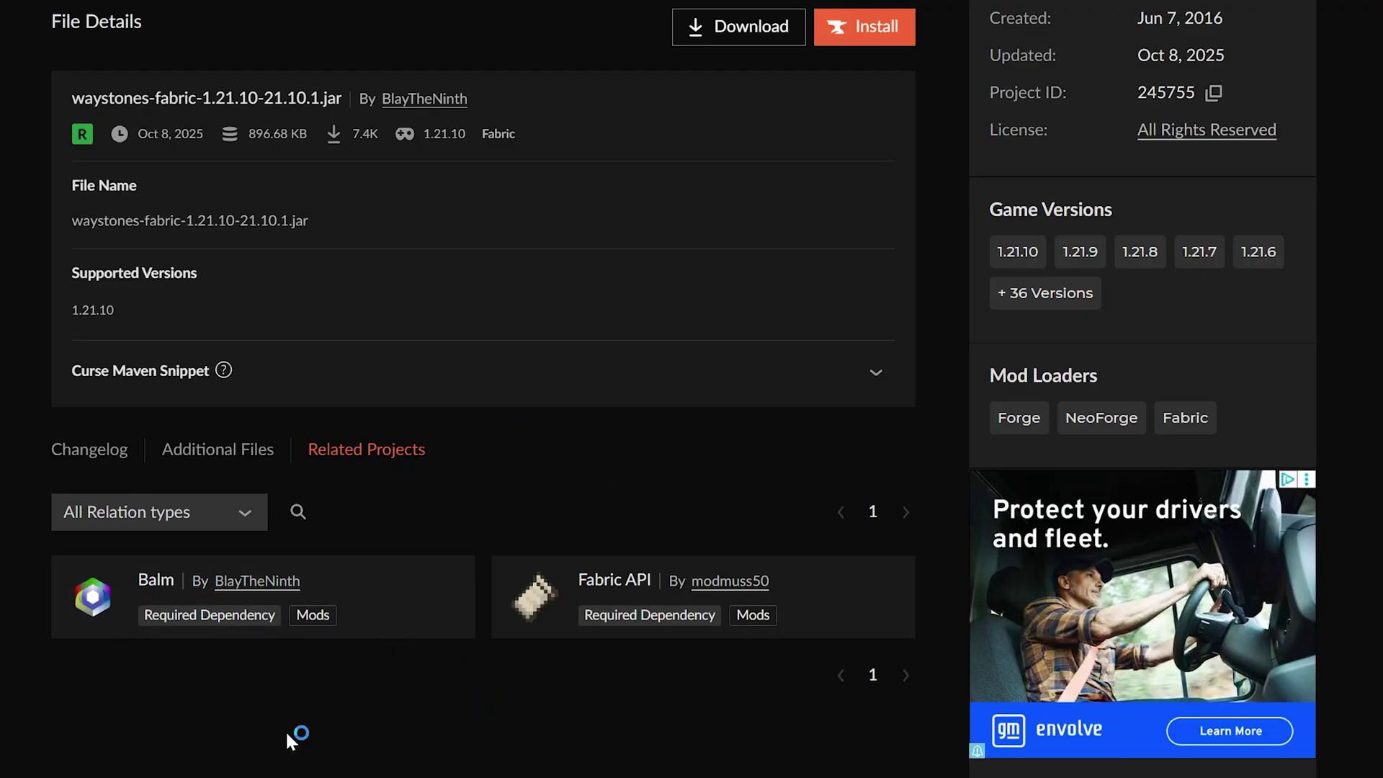
right_click(170, 583)
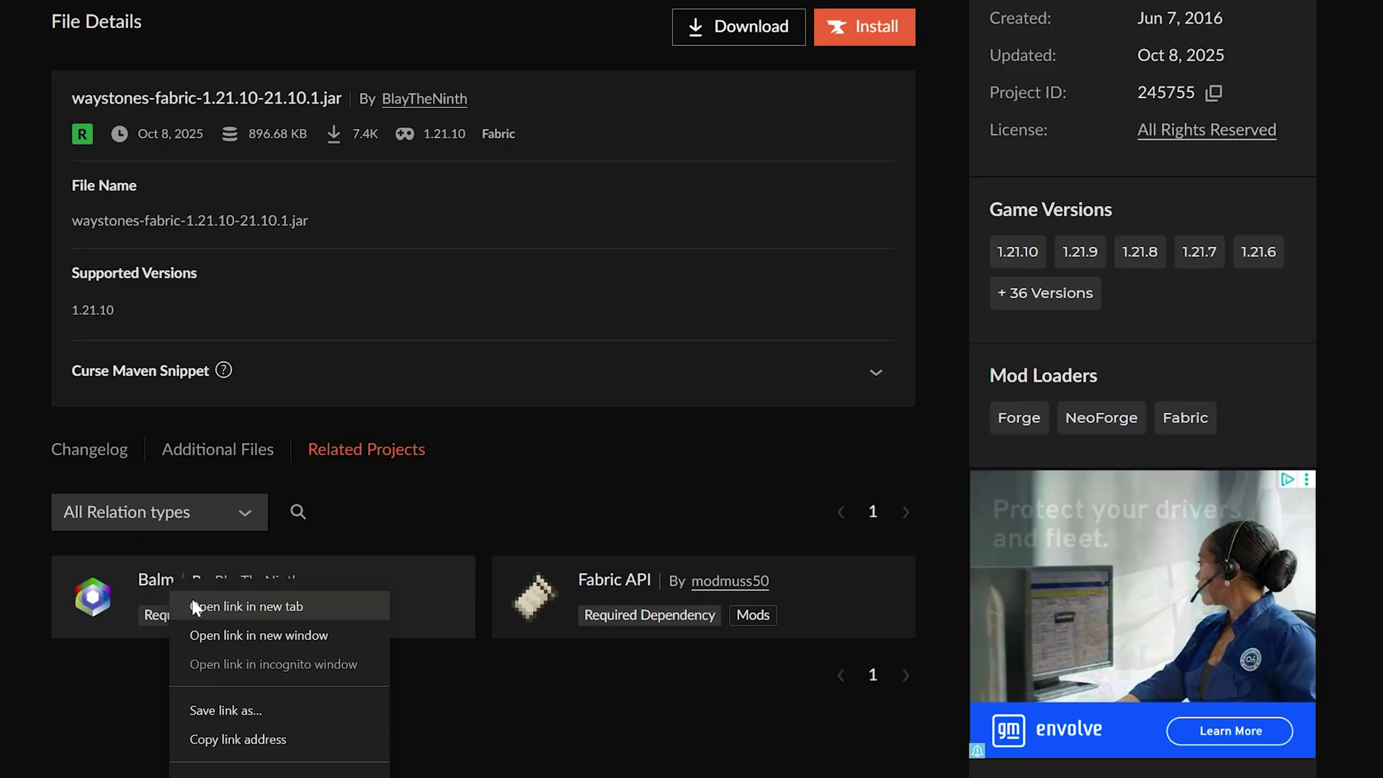
left_click(216, 606)
Step: Download waystones-fabric-1.21.10-21.10.1.jar and save it in the Downloads folder
scroll(543, 461, "up", 2)
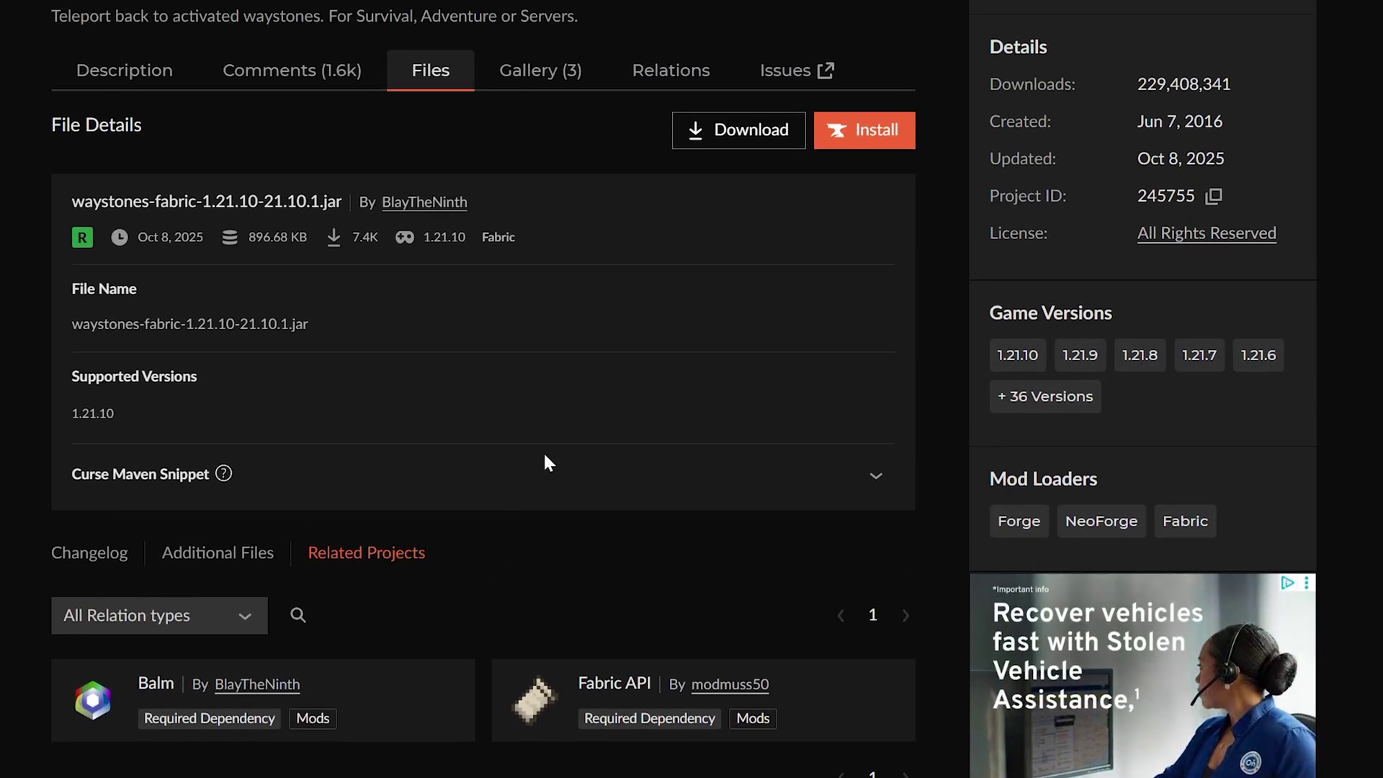
left_click(712, 132)
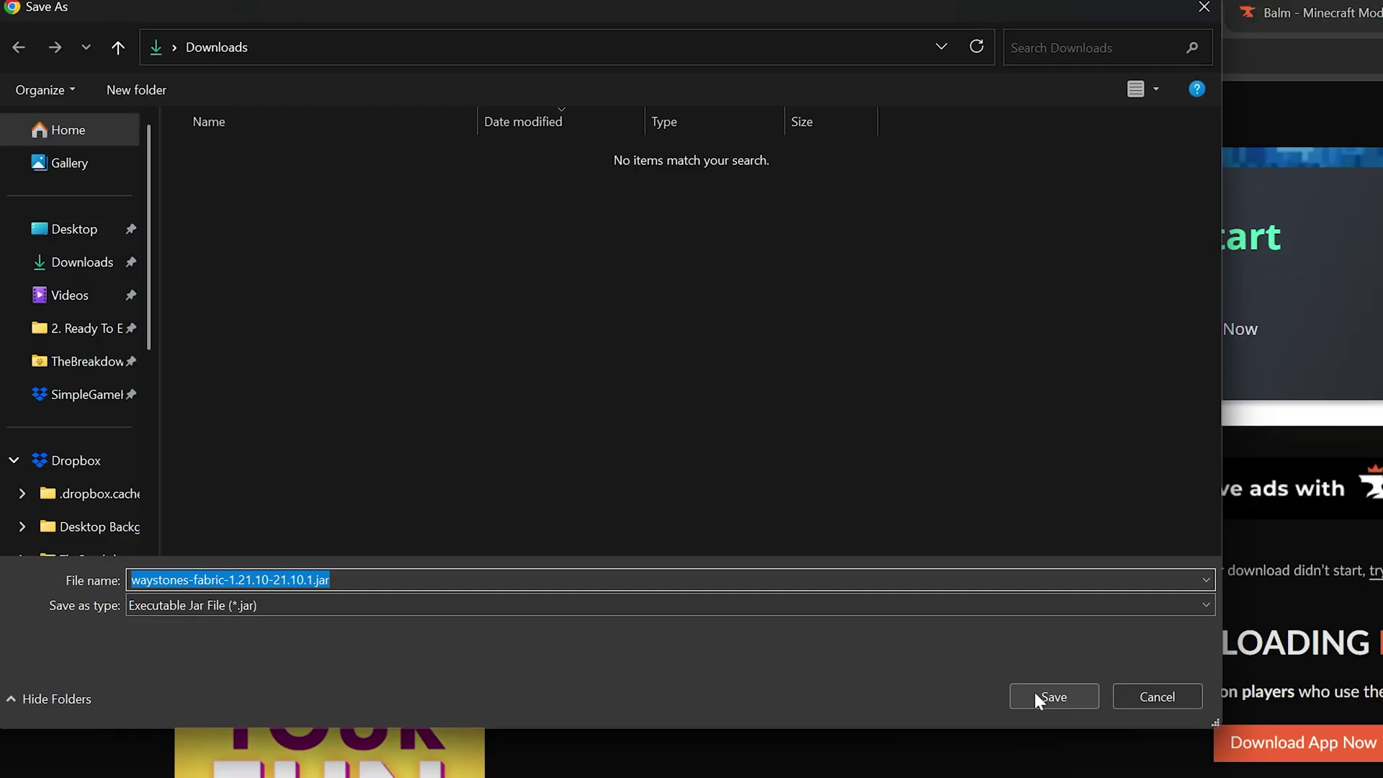
left_click(1035, 693)
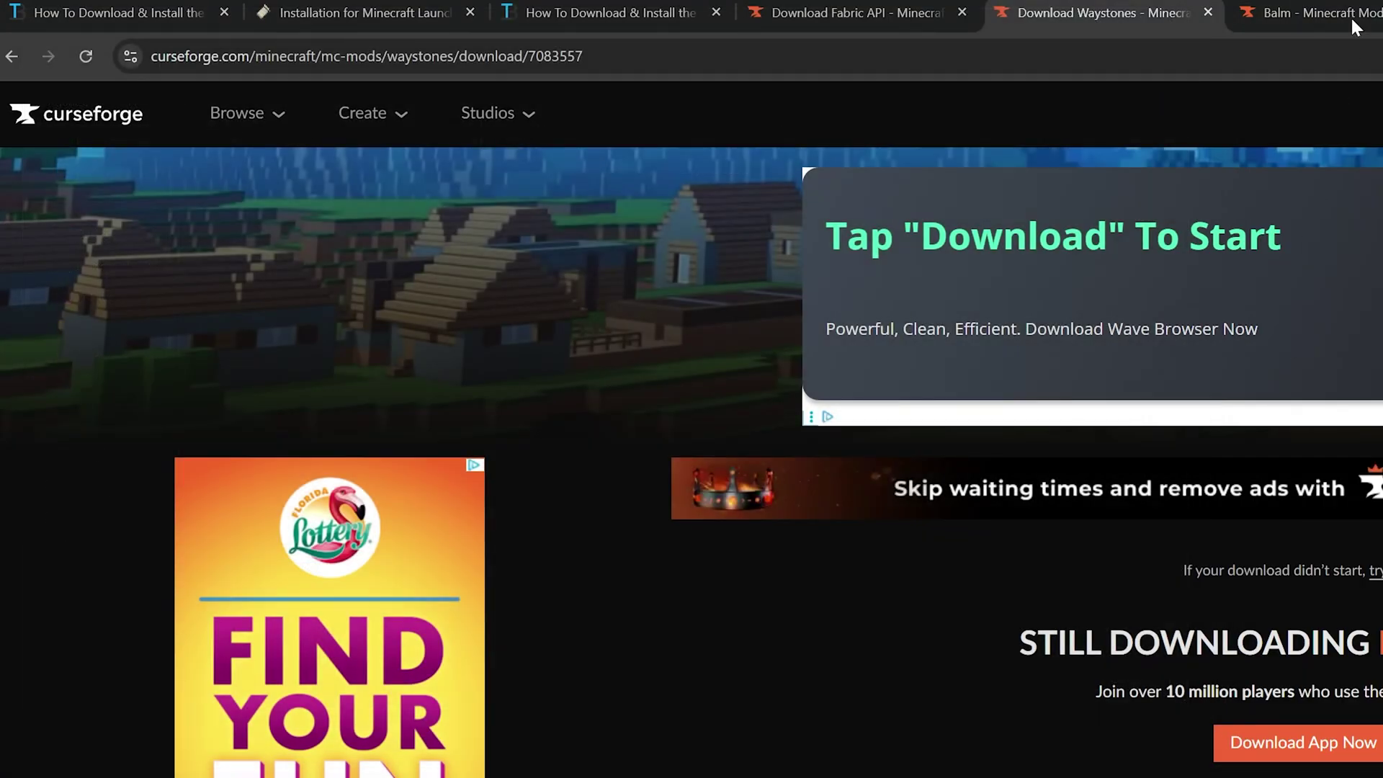
Step: Switch to the opened Balm mod page on CurseForge
left_click(1351, 16)
left_click(800, 472)
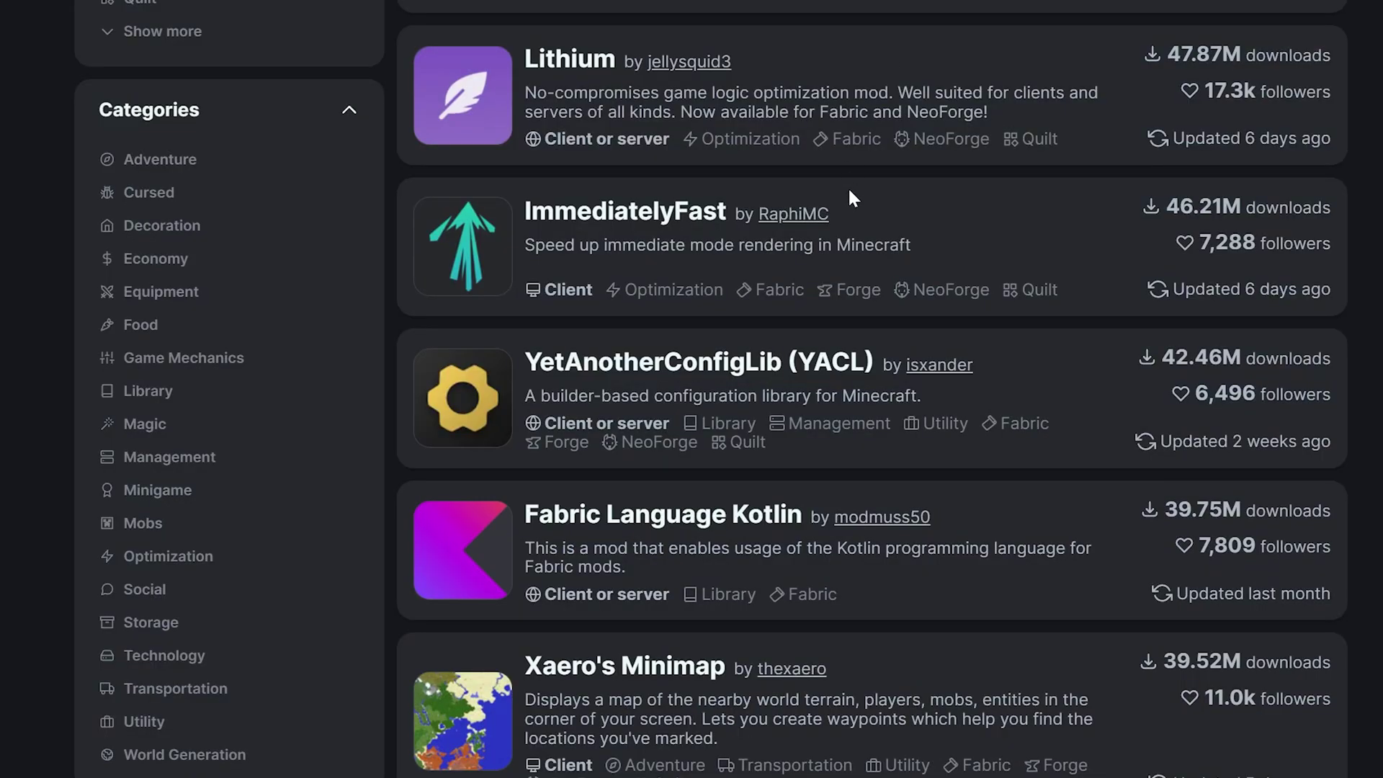
Step: Search Modrinth's Fabric 1.21.10 mod list for "ways" and open the Waystones mod page
scroll(807, 215, "up", 5)
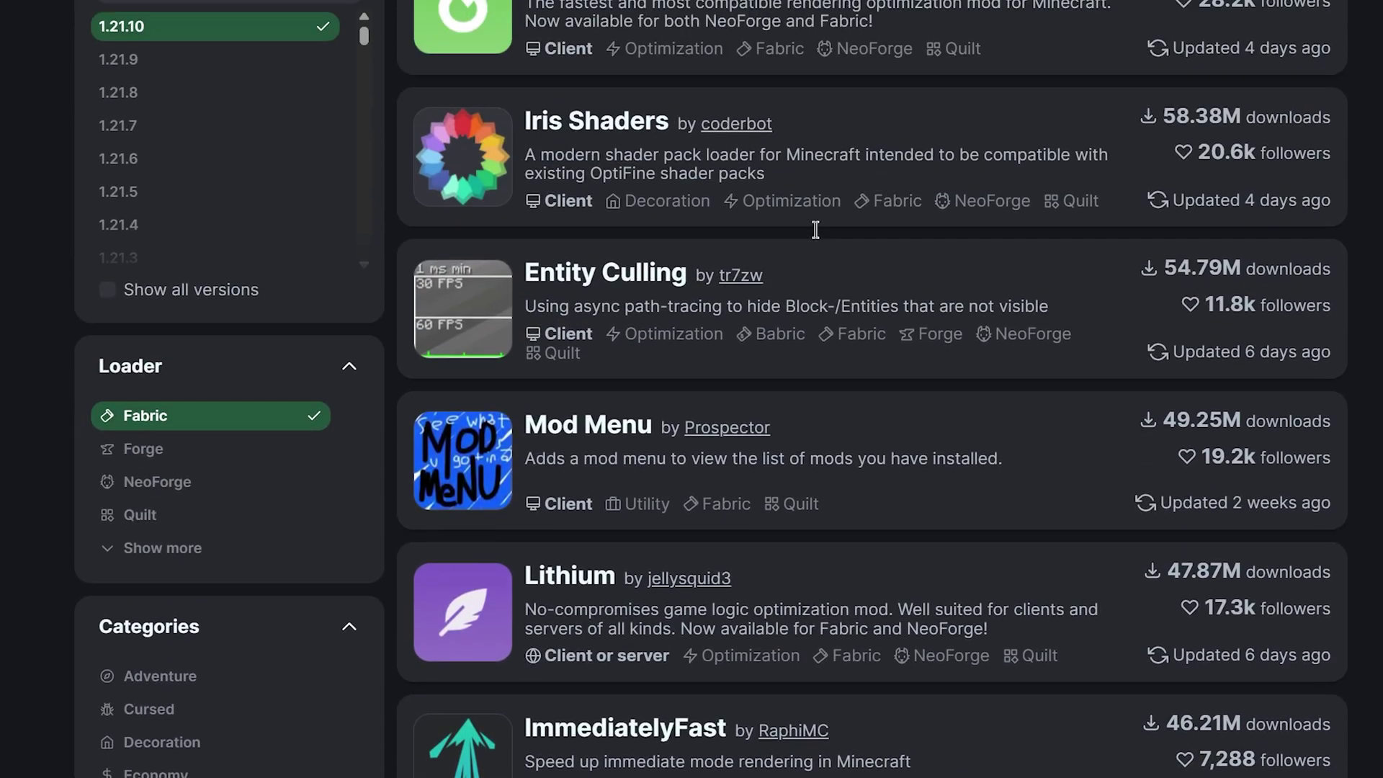
scroll(815, 229, "up", 5)
left_click(658, 85)
type("way")
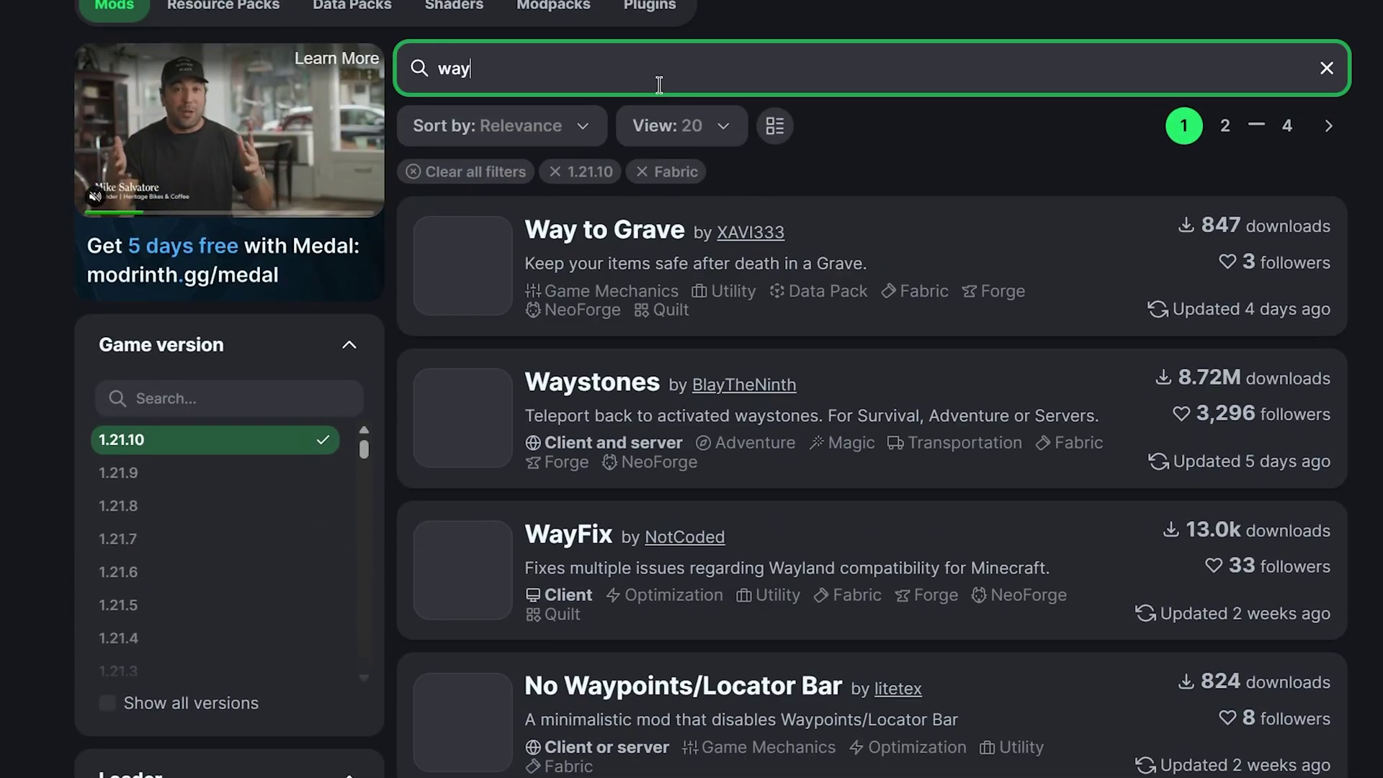
type("s")
left_click(603, 234)
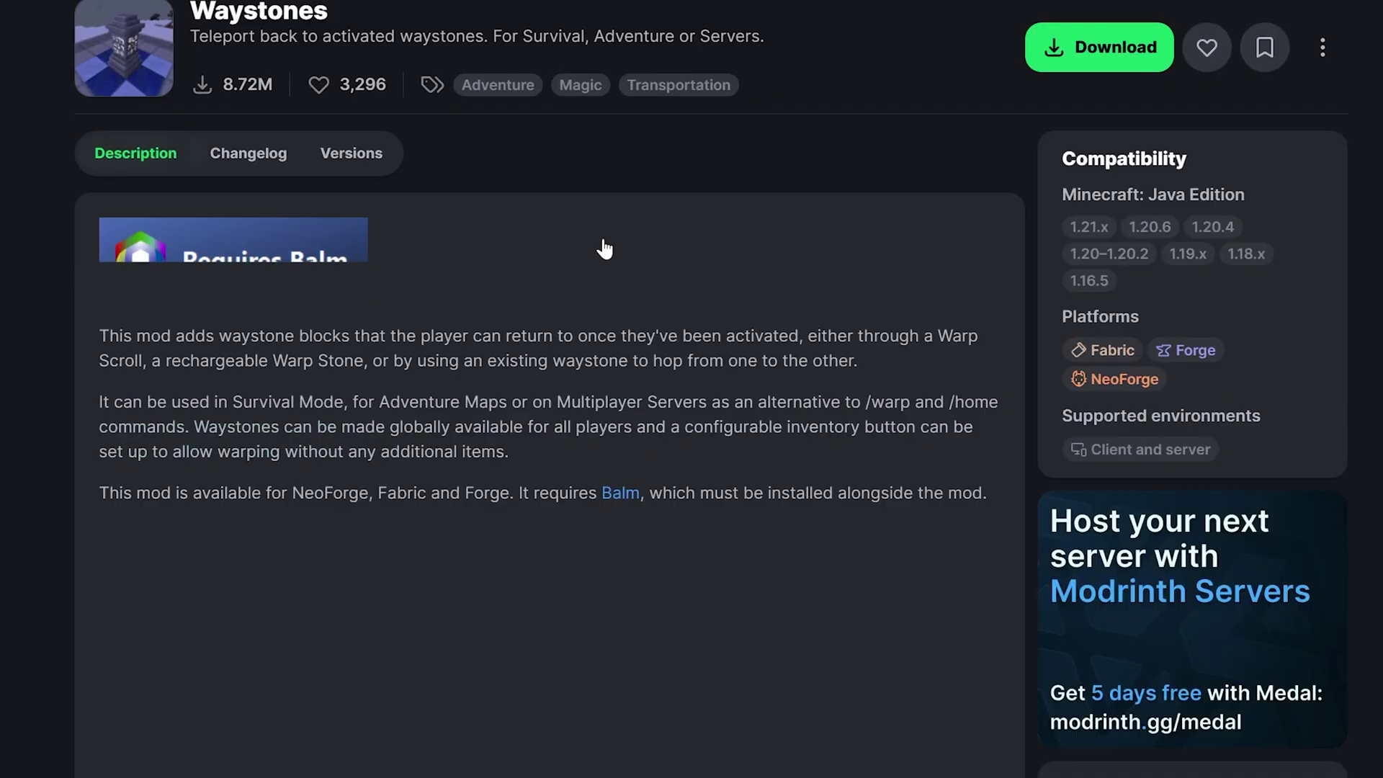
Step: Open the 21.10.1+fabric-1.21.10 version of Waystones and go to its required dependency Balm
scroll(604, 250, "down", 3)
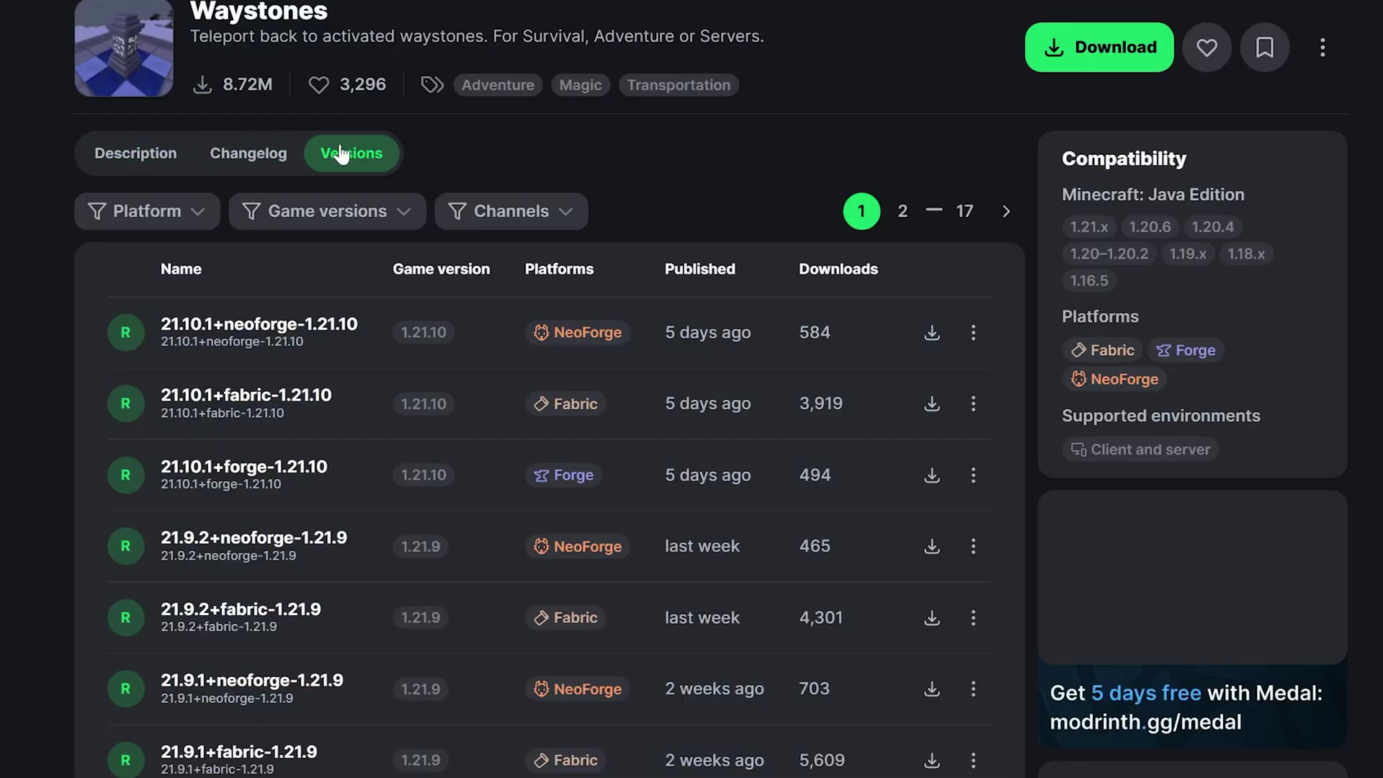
scroll(349, 310, "down", 2)
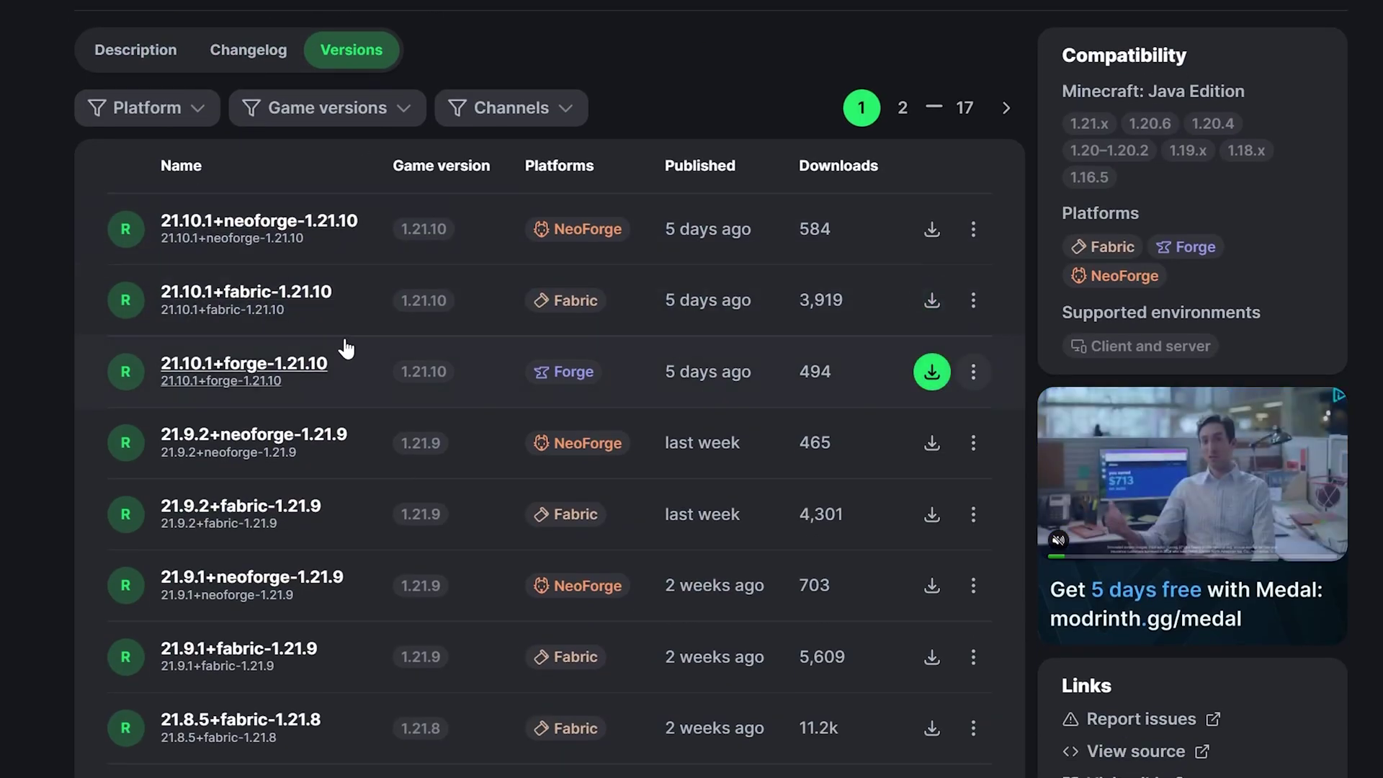
left_click(292, 296)
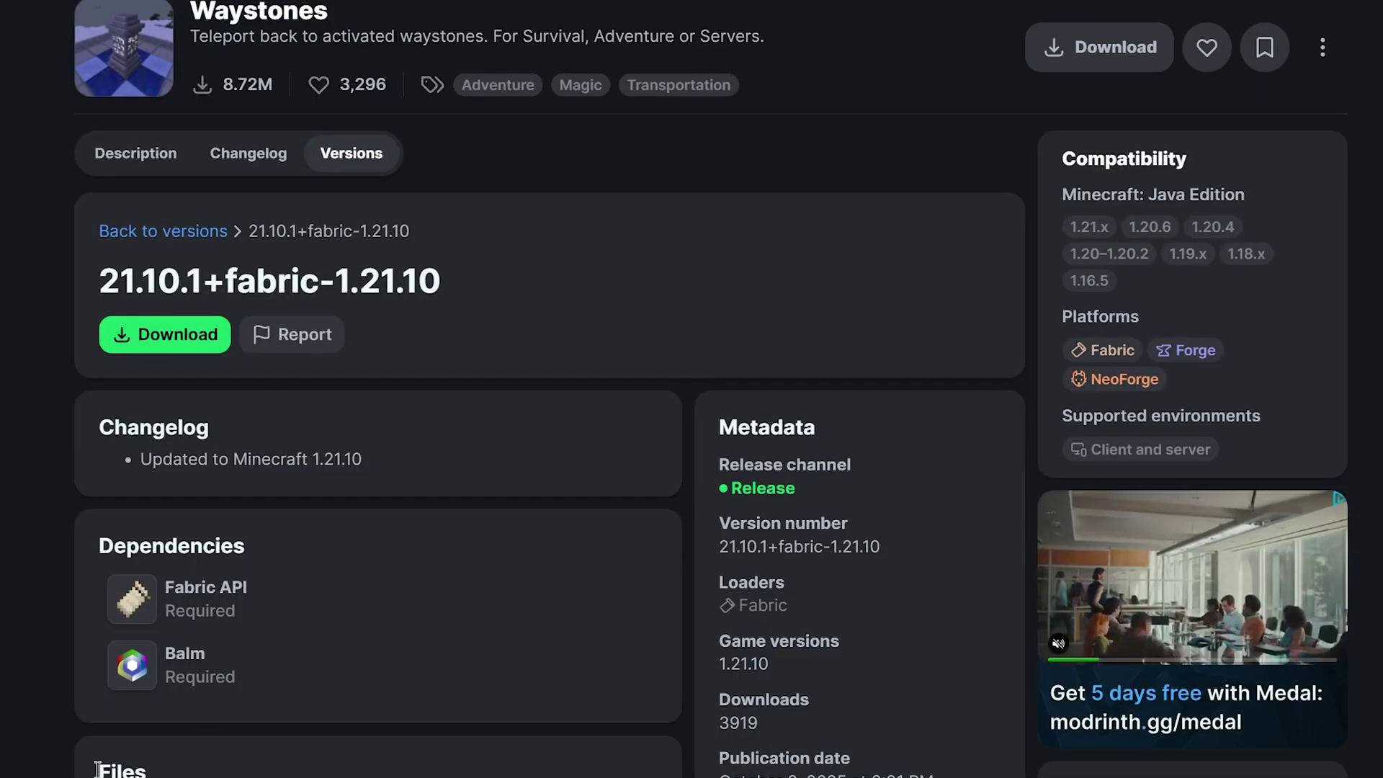
left_click(179, 669)
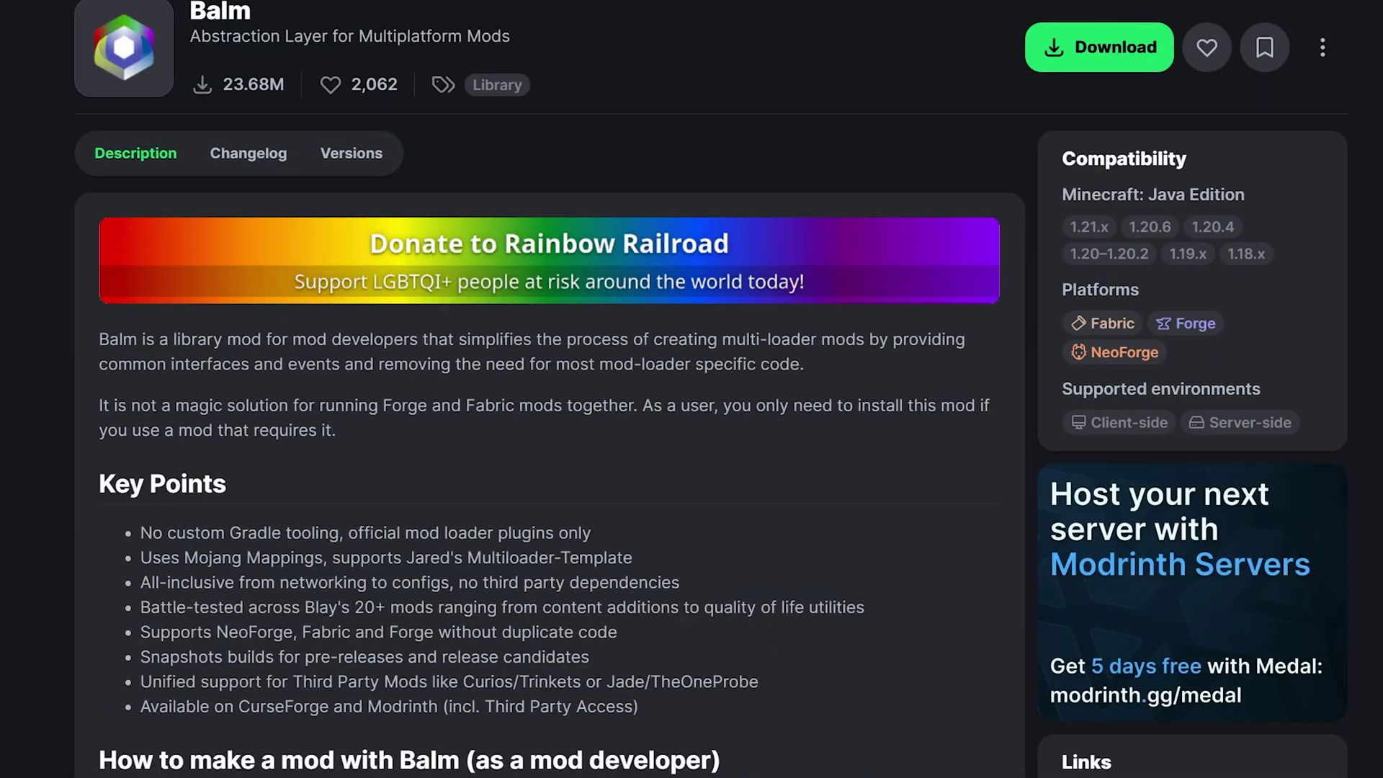
Step: Download Balm for game version 1.21.10 on Fabric and save balm-fabric-1.21.10-21.10.1.jar in the Downloads folder
left_click(1053, 44)
left_click(659, 642)
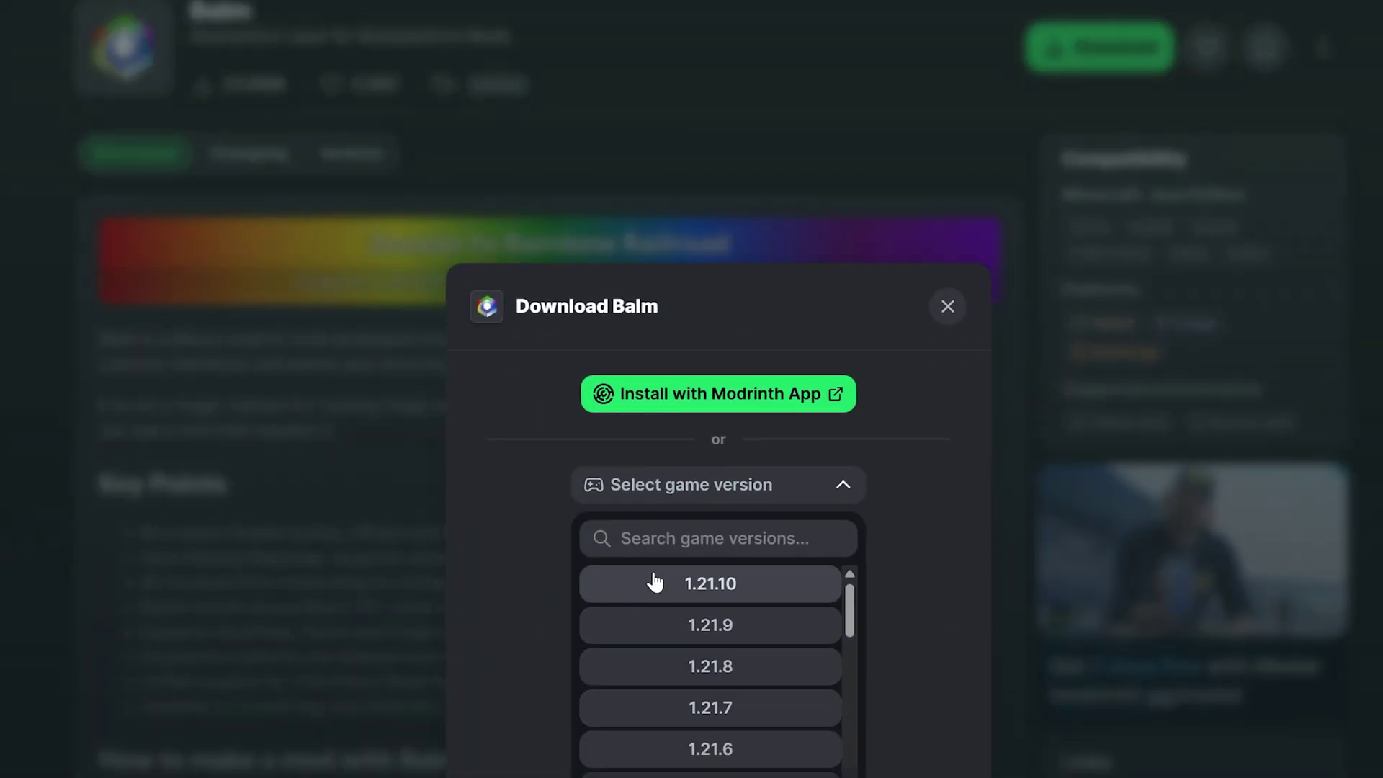
left_click(655, 582)
left_click(636, 752)
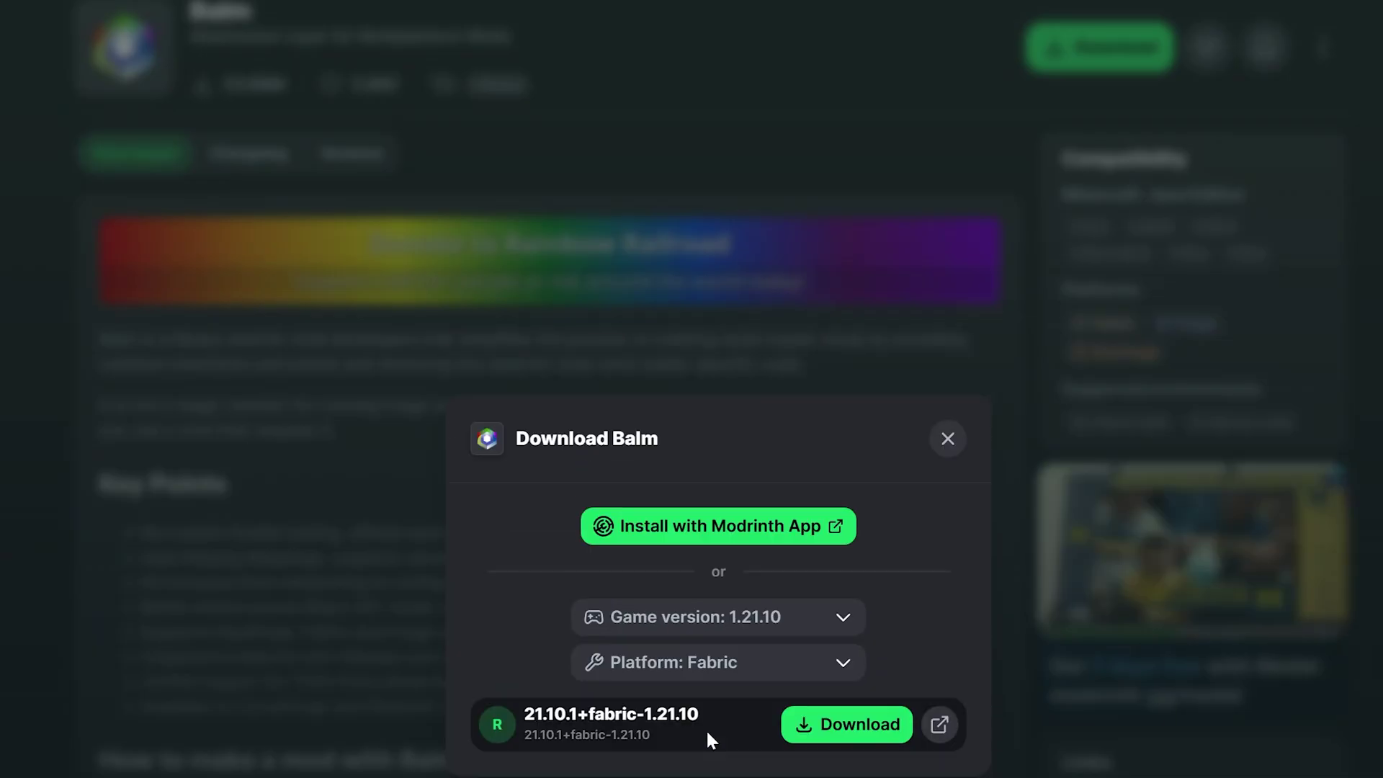
left_click(847, 724)
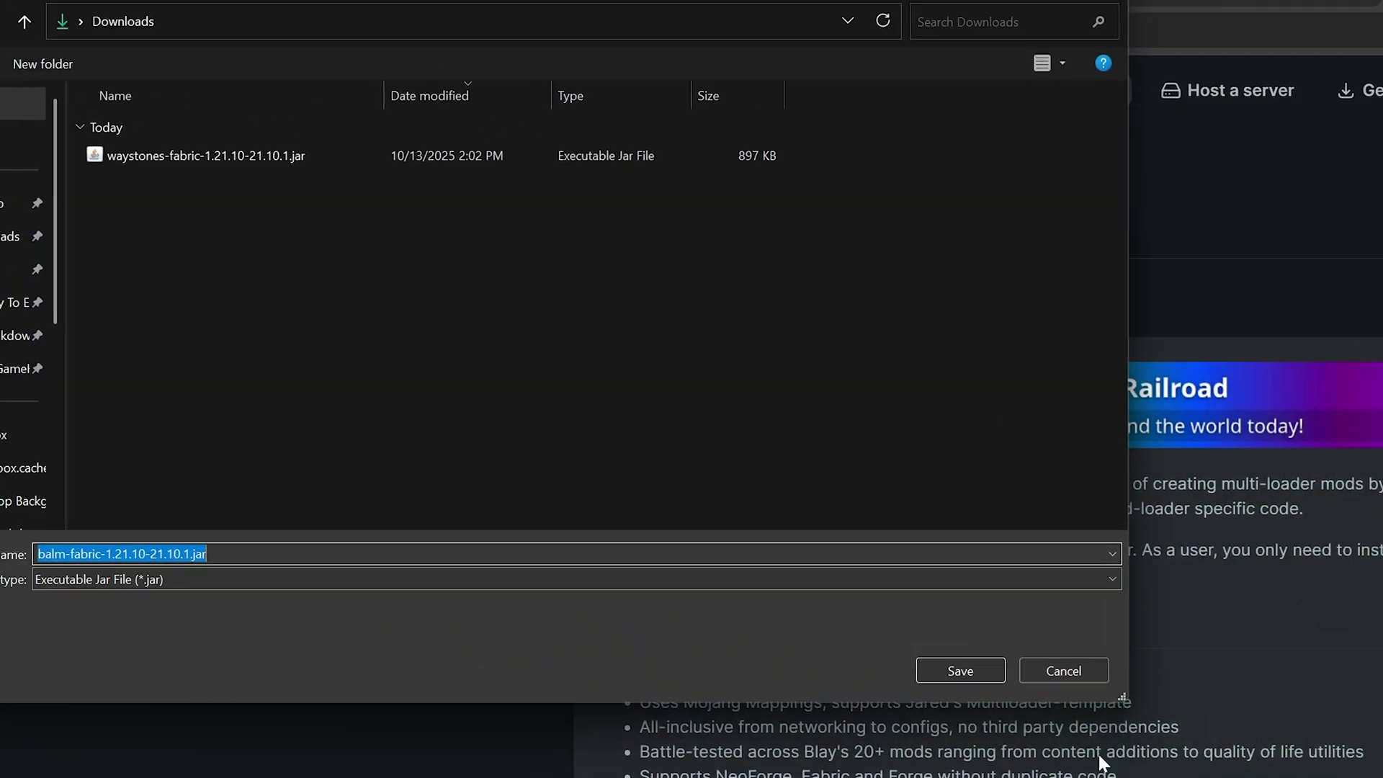
left_click(961, 671)
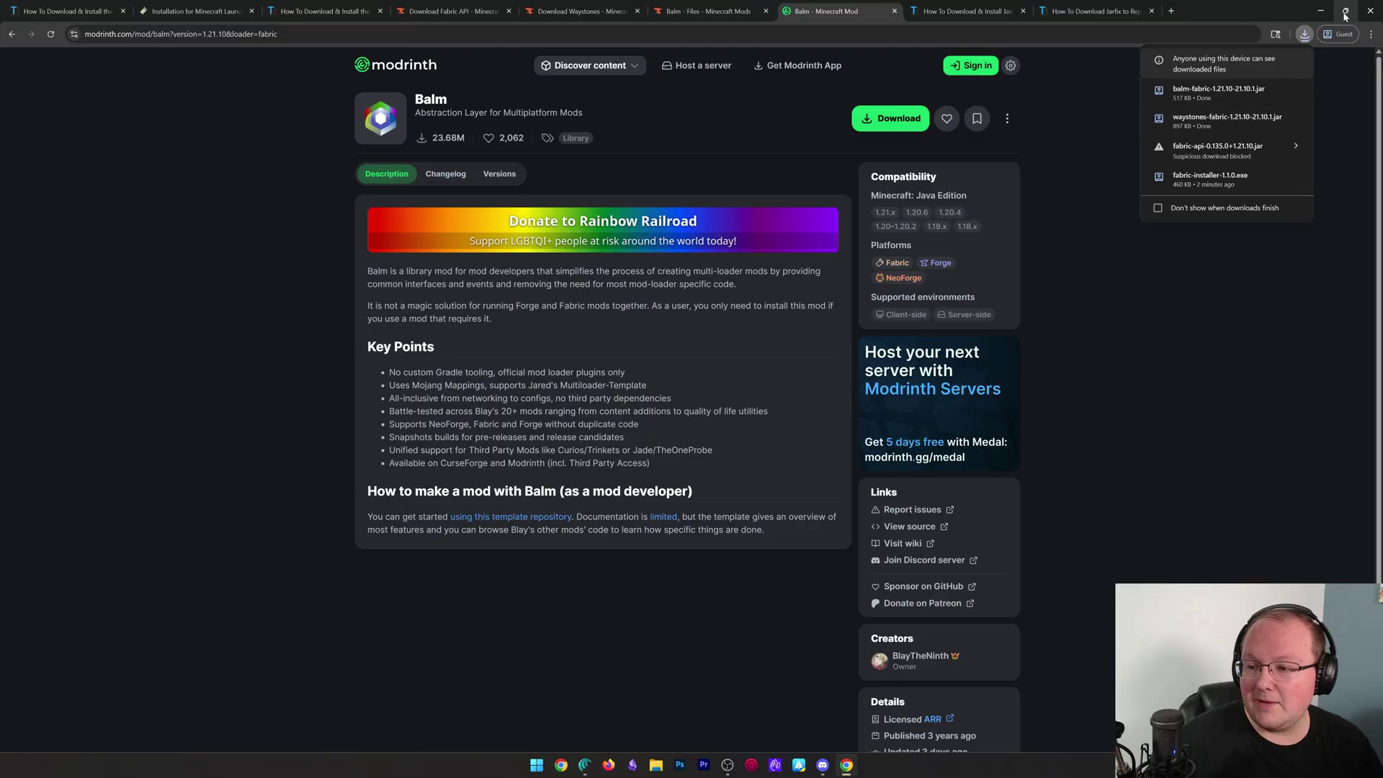
Step: Minimize the browser and open the Downloads folder in File Explorer
mouse_move(1343, 17)
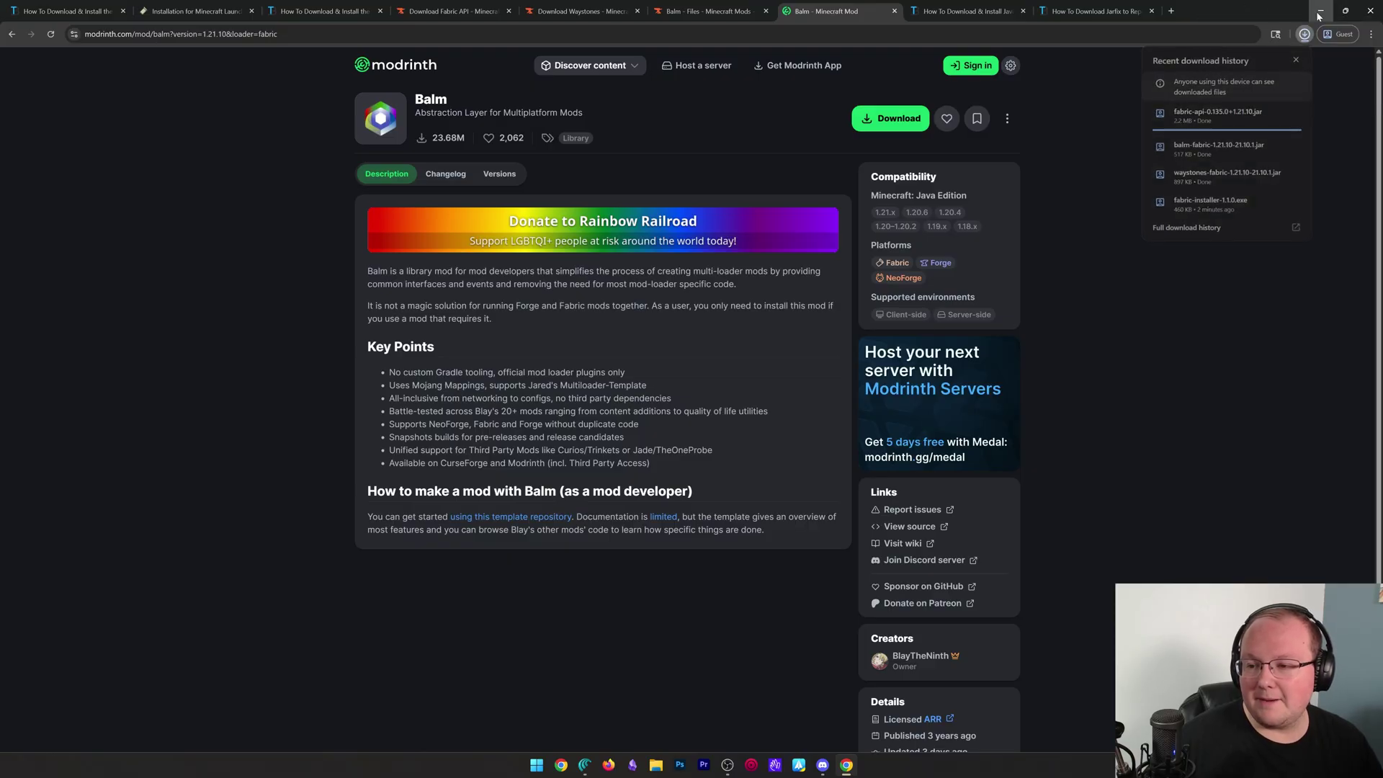
left_click(1321, 10)
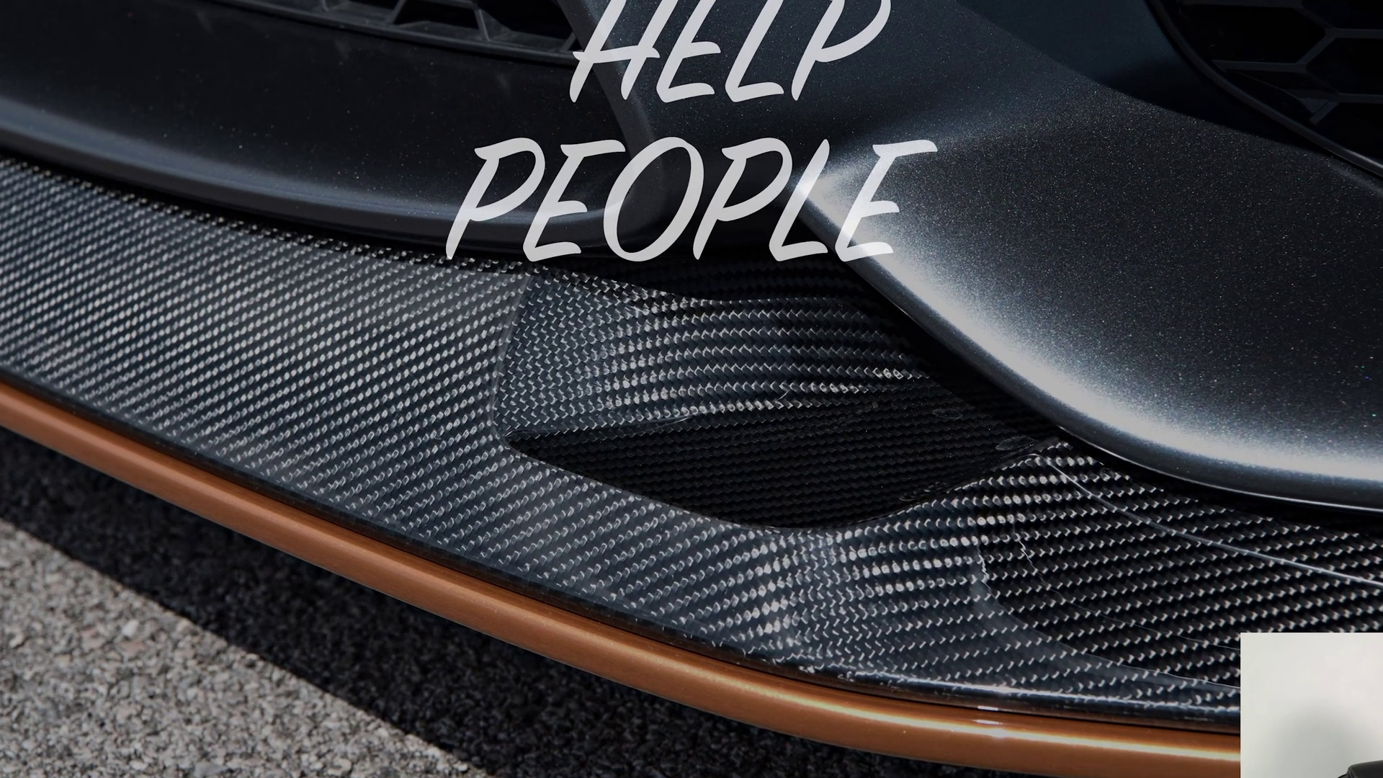
key("super+e")
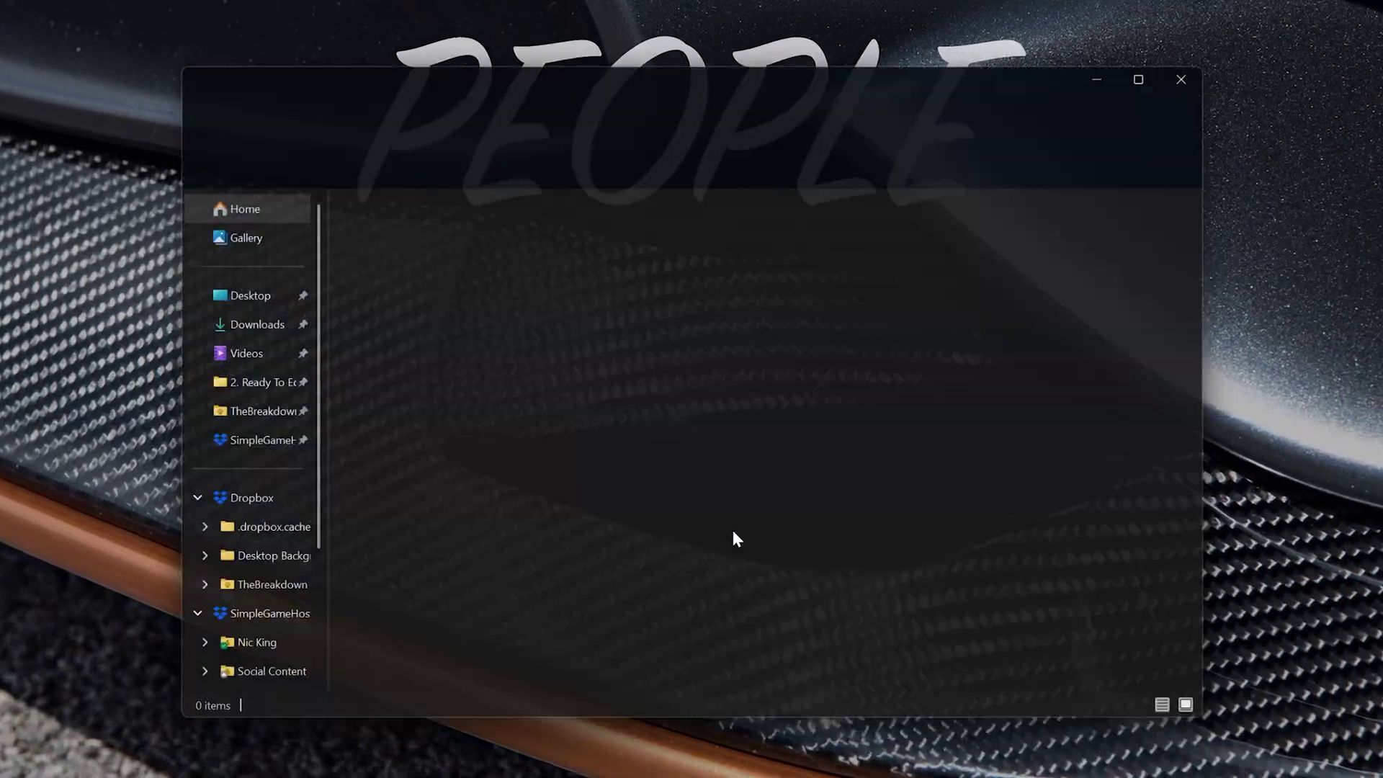
left_click(211, 326)
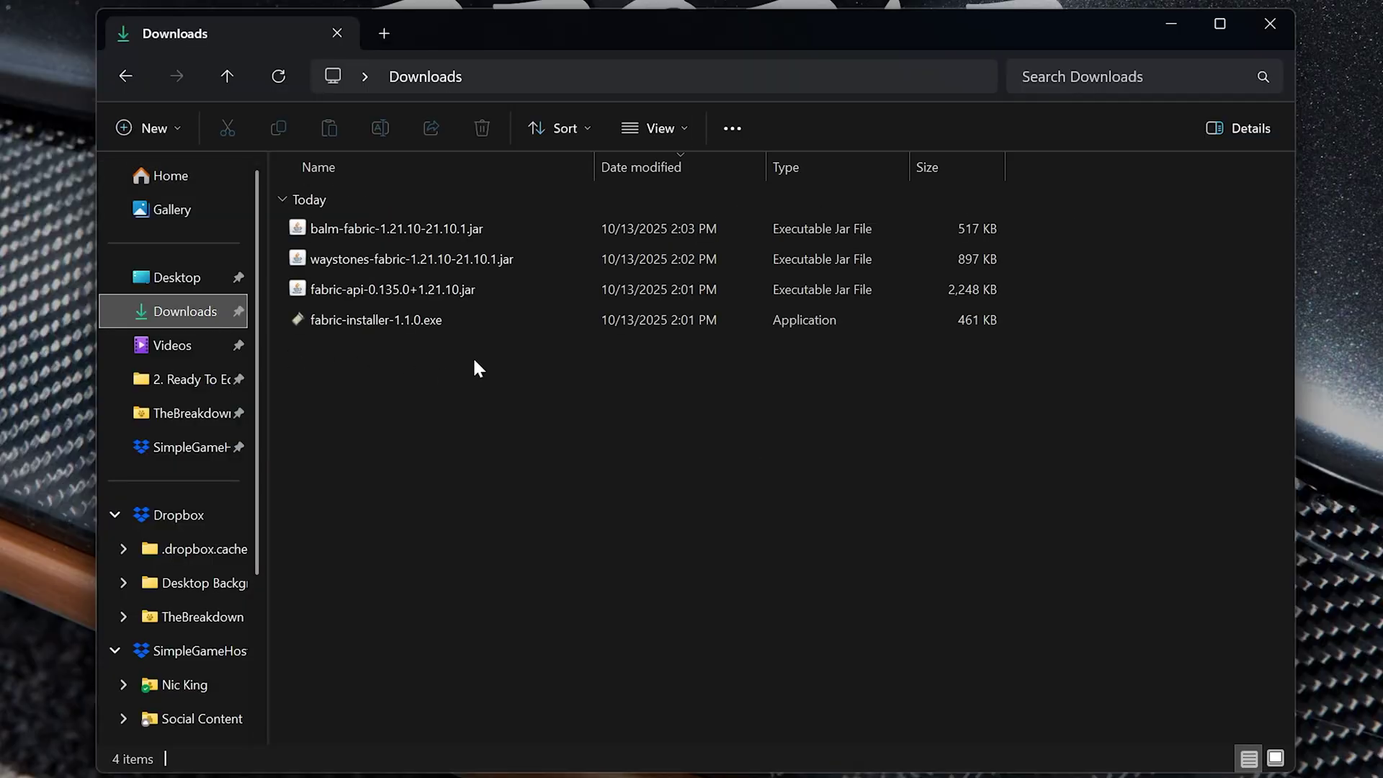
Step: Run fabric-installer-1.1.0.exe, install the Fabric client for Minecraft 1.21.10, and close the installer
double_click(455, 324)
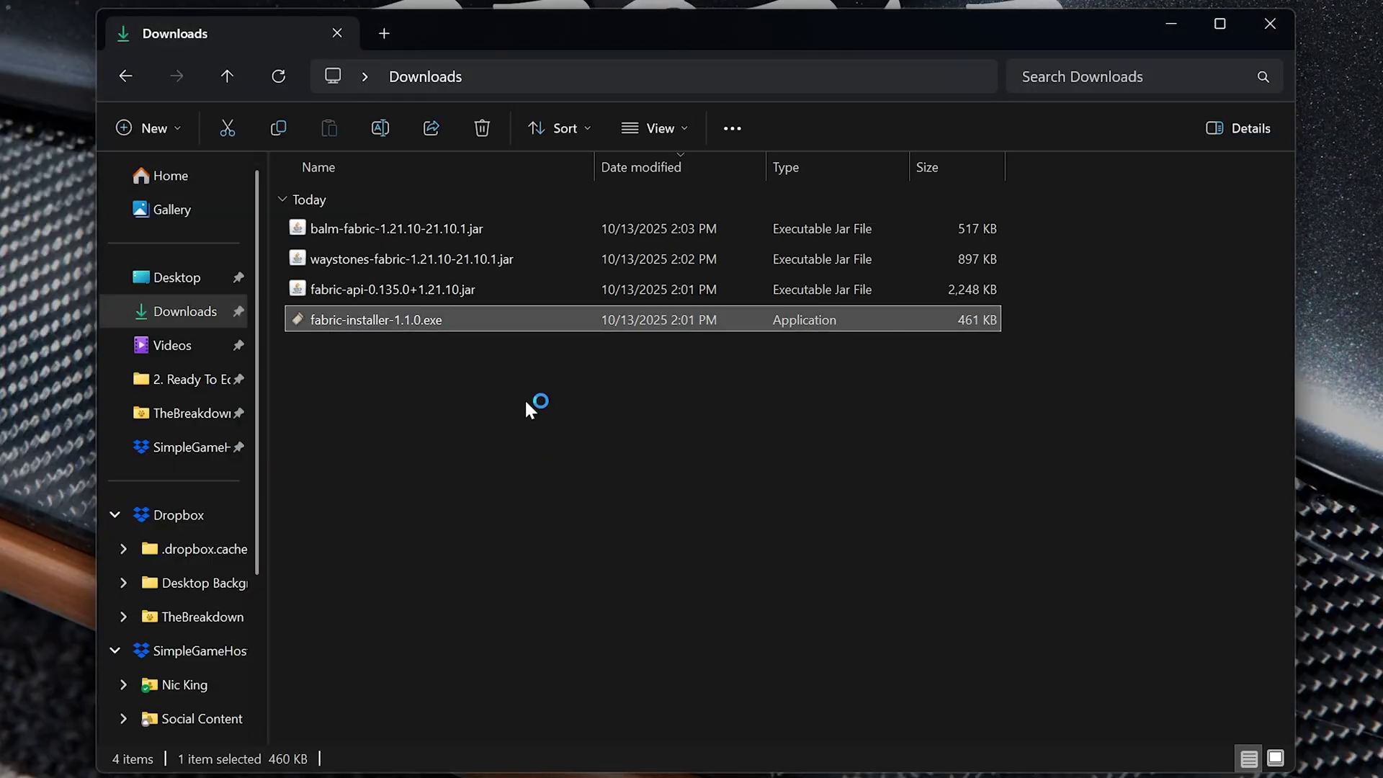
left_click(660, 277)
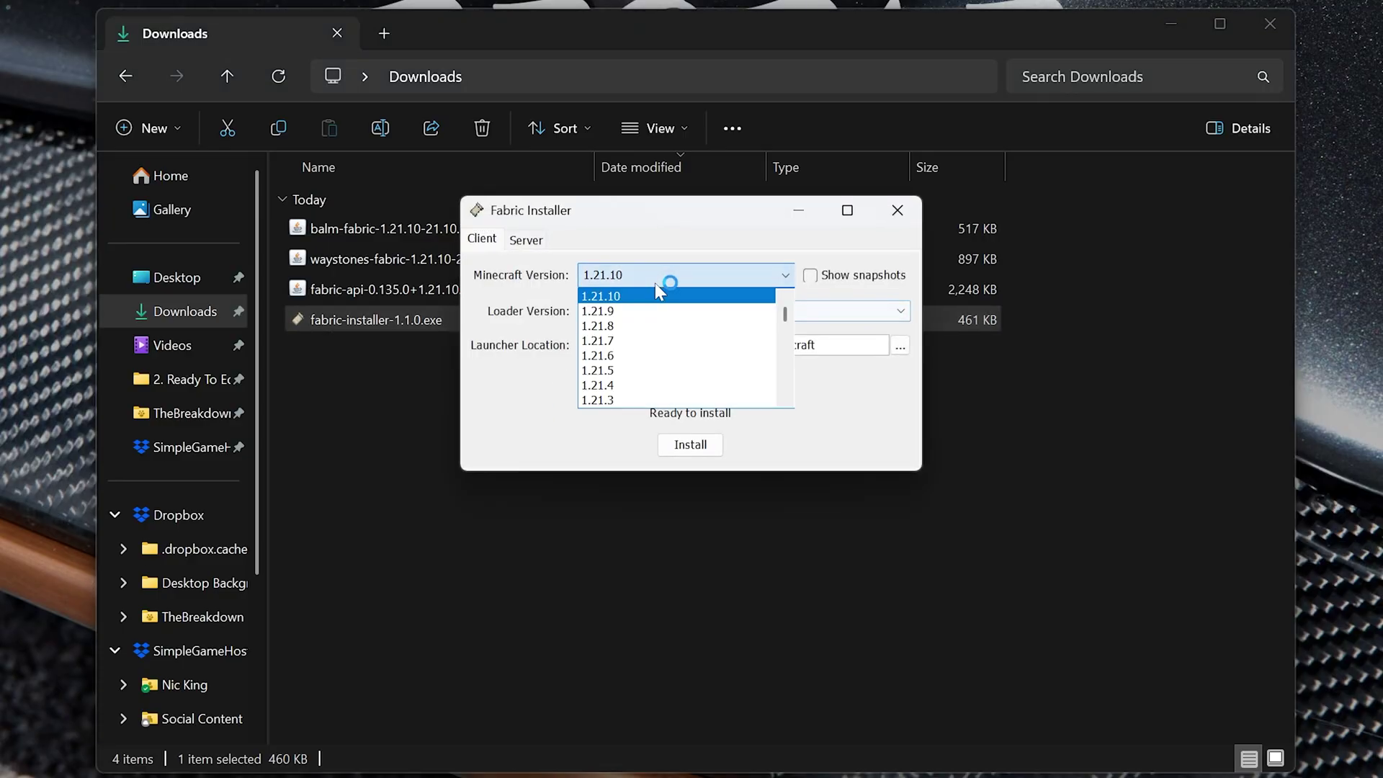
left_click(644, 296)
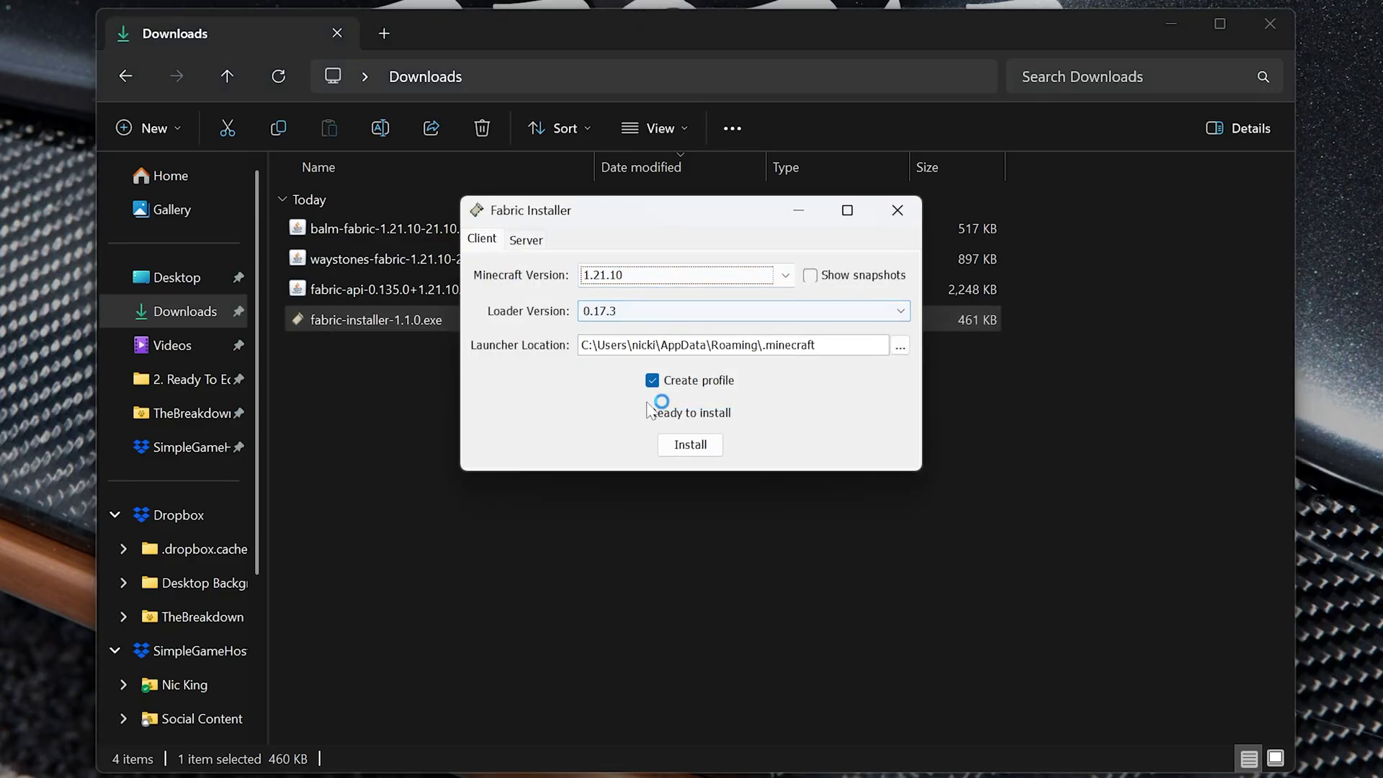
left_click(694, 441)
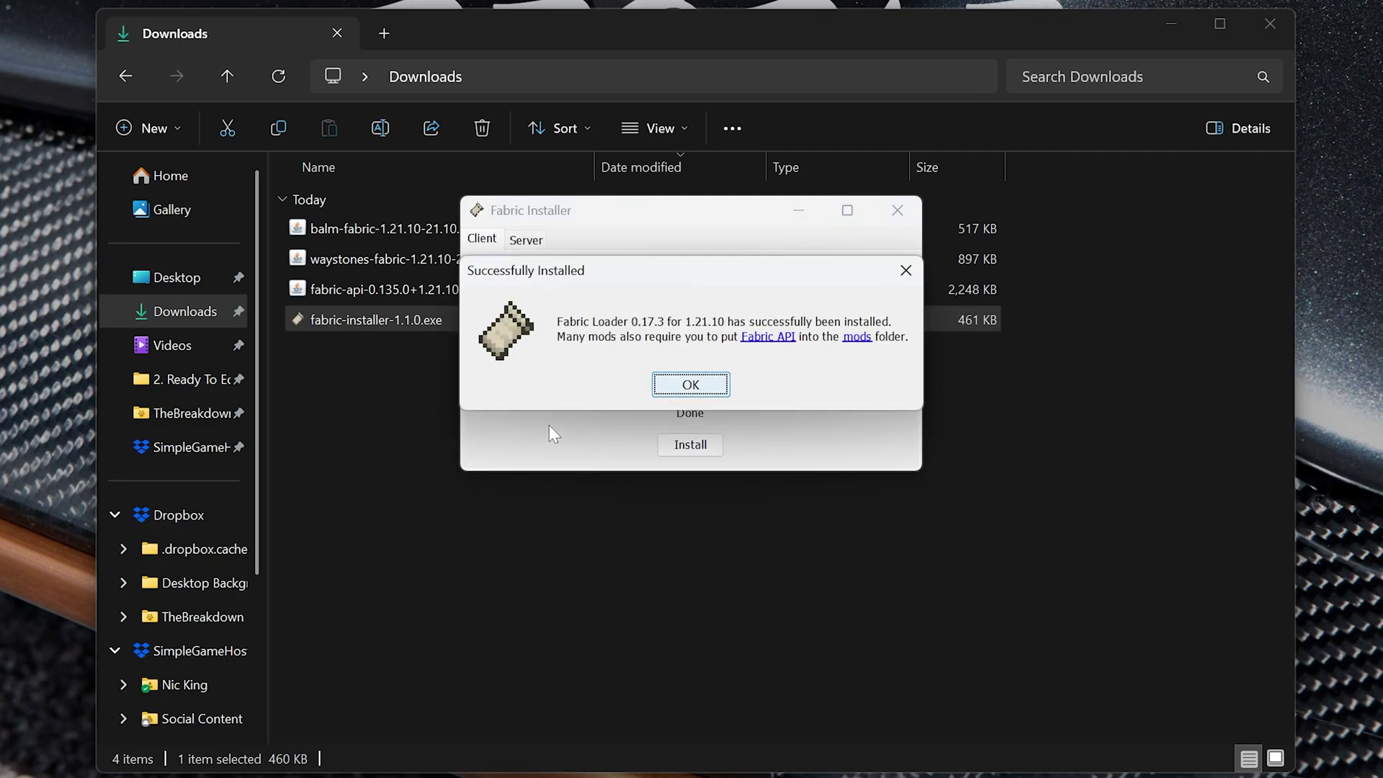
left_click(669, 393)
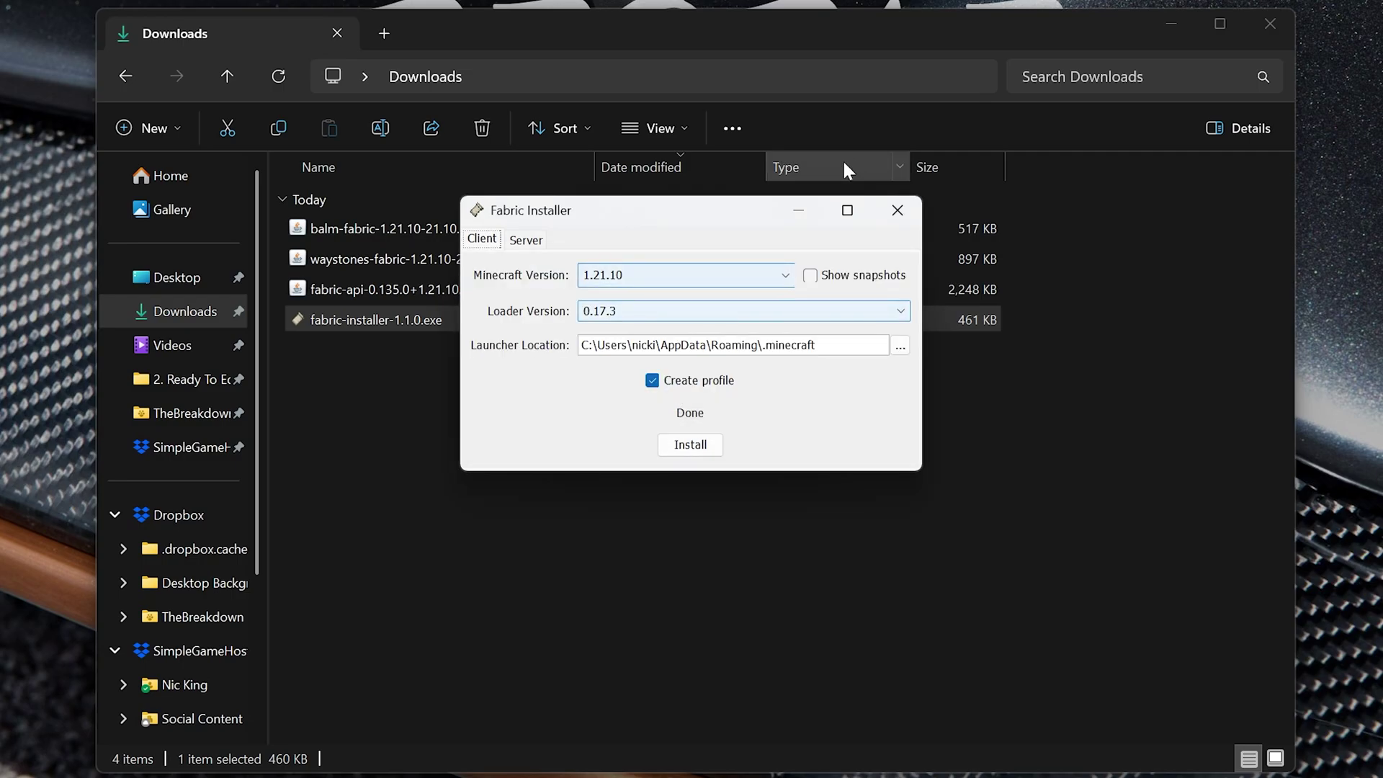
left_click(894, 211)
Step: Delete the Fabric installer file and move the Balm, Waystones and Fabric API .jar files to the desktop, closing File Explorer
left_click(482, 129)
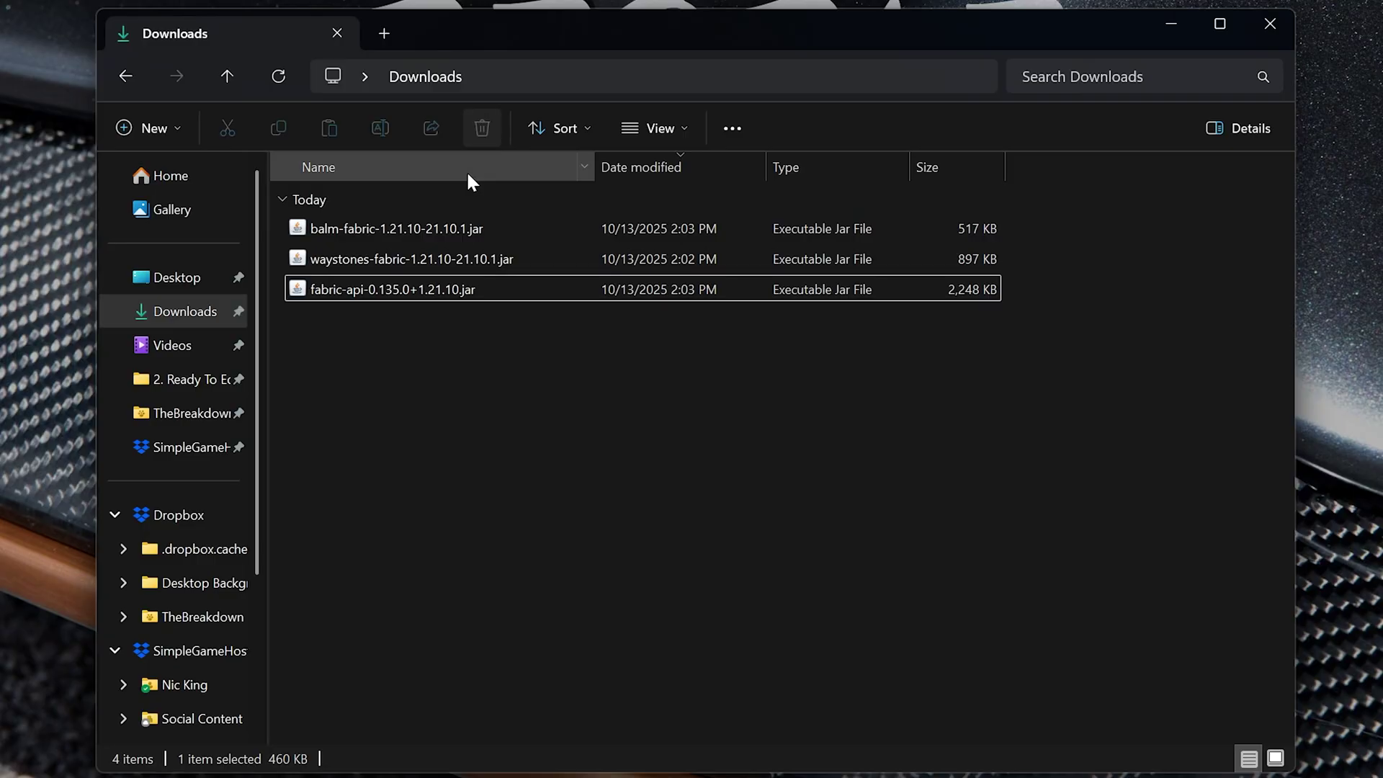
left_click_drag(420, 387, 387, 215)
left_click_drag(339, 238, 22, 101)
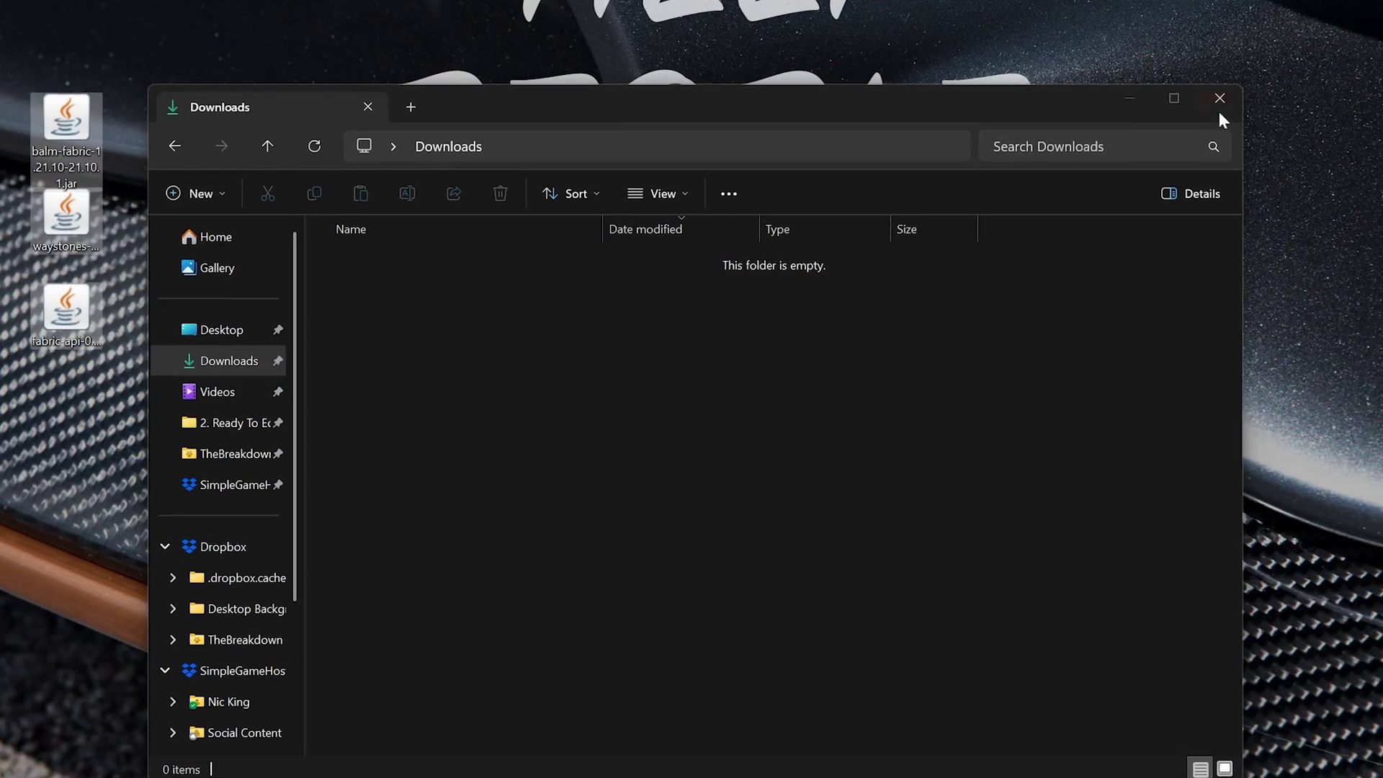
left_click(1220, 98)
Step: Open the Minecraft Launcher and shift the three mod files on the desktop so its window does not cover them
key("super")
left_click(734, 634)
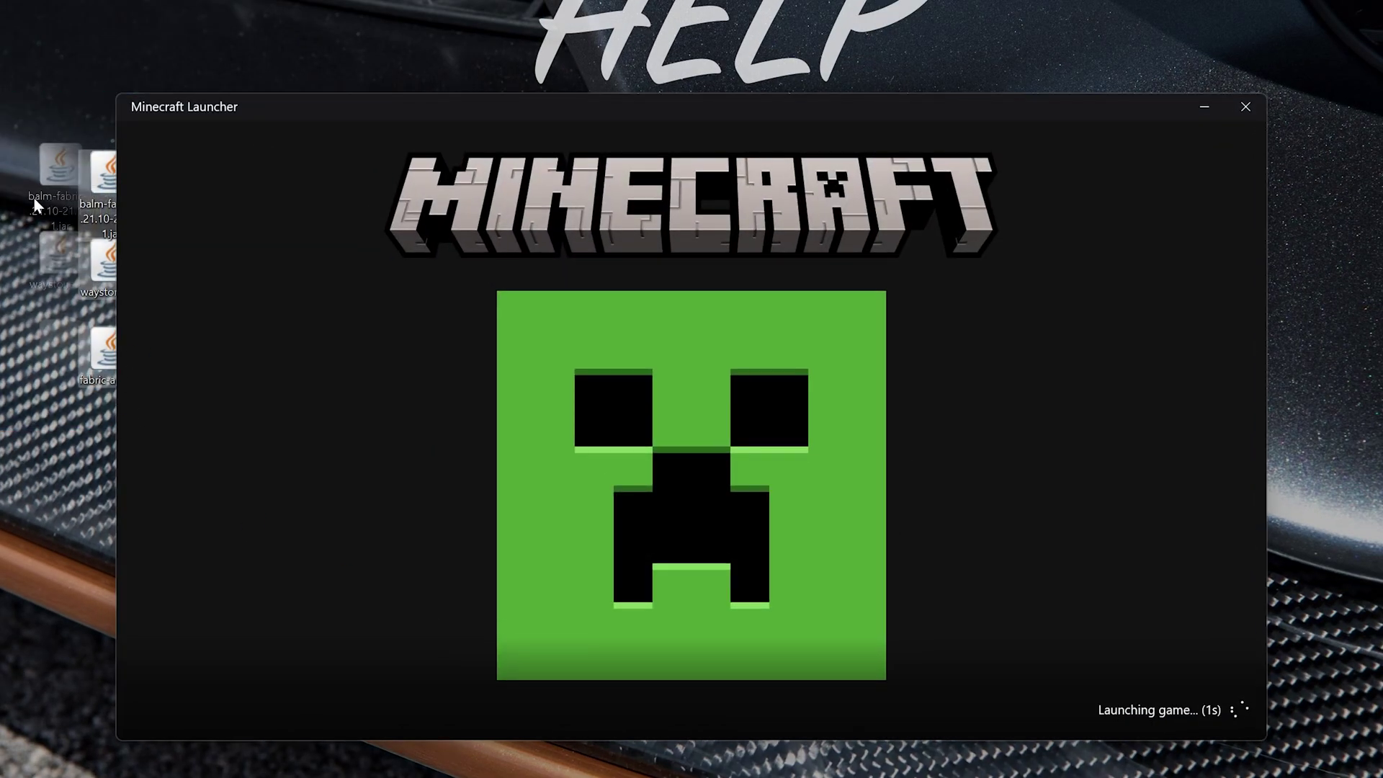
left_click_drag(33, 199, 35, 198)
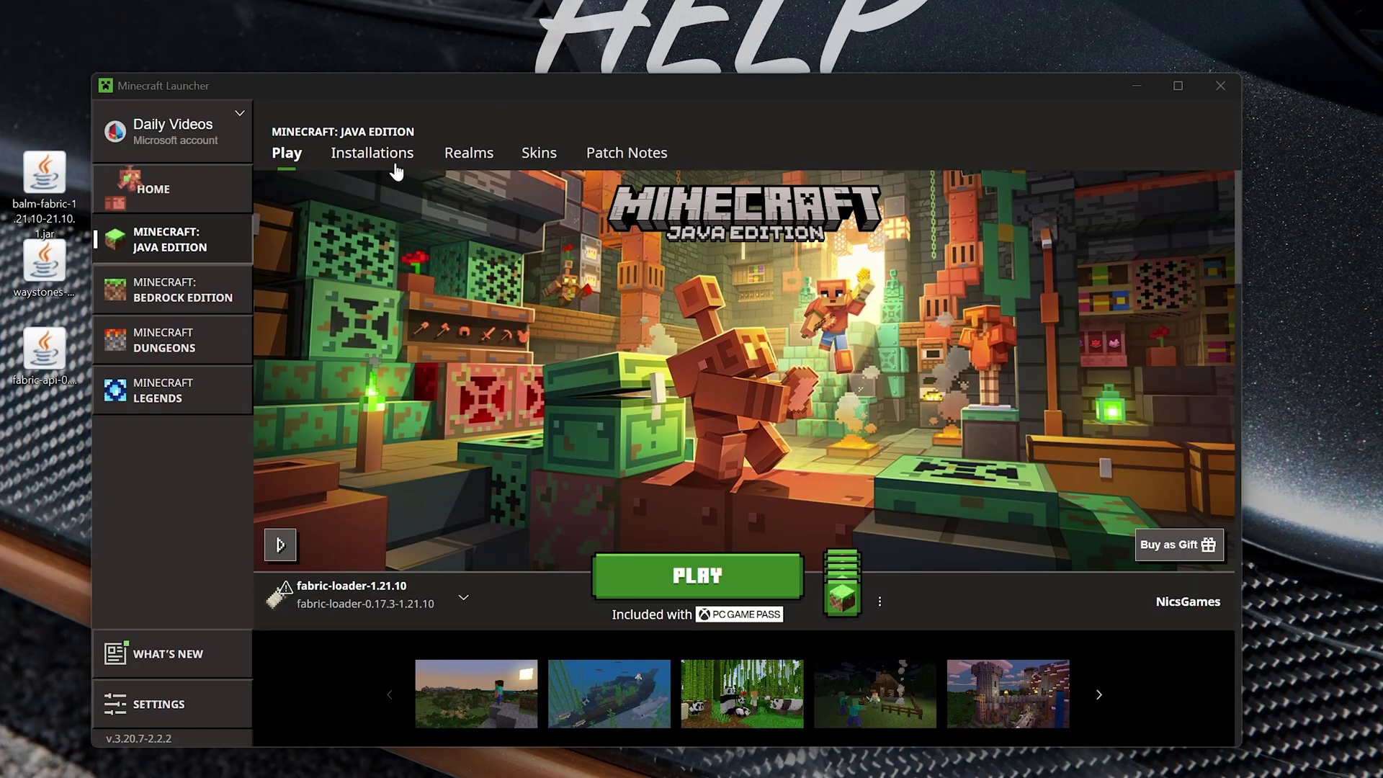
Step: Open the folder of the fabric-loader-1.21.10 installation and go into its mods folder
left_click(381, 155)
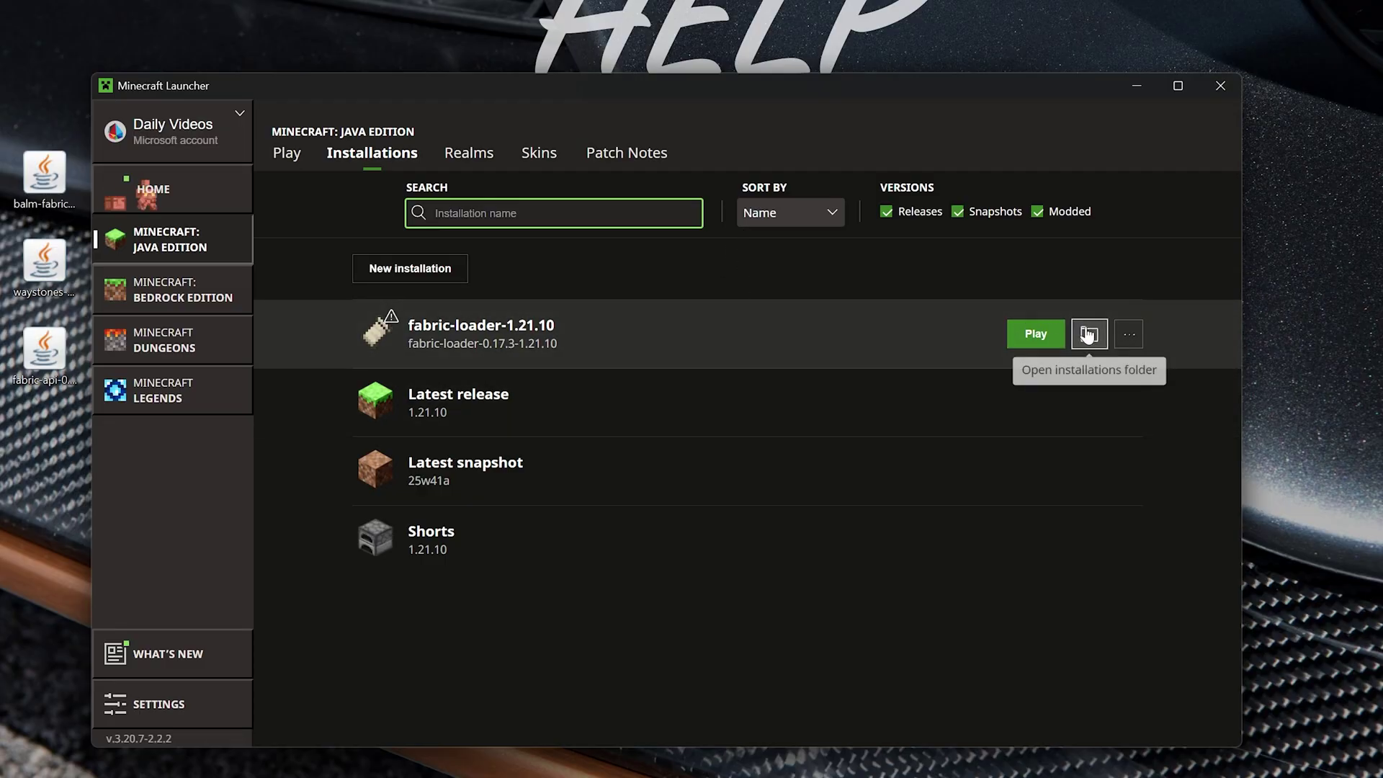
left_click(1091, 335)
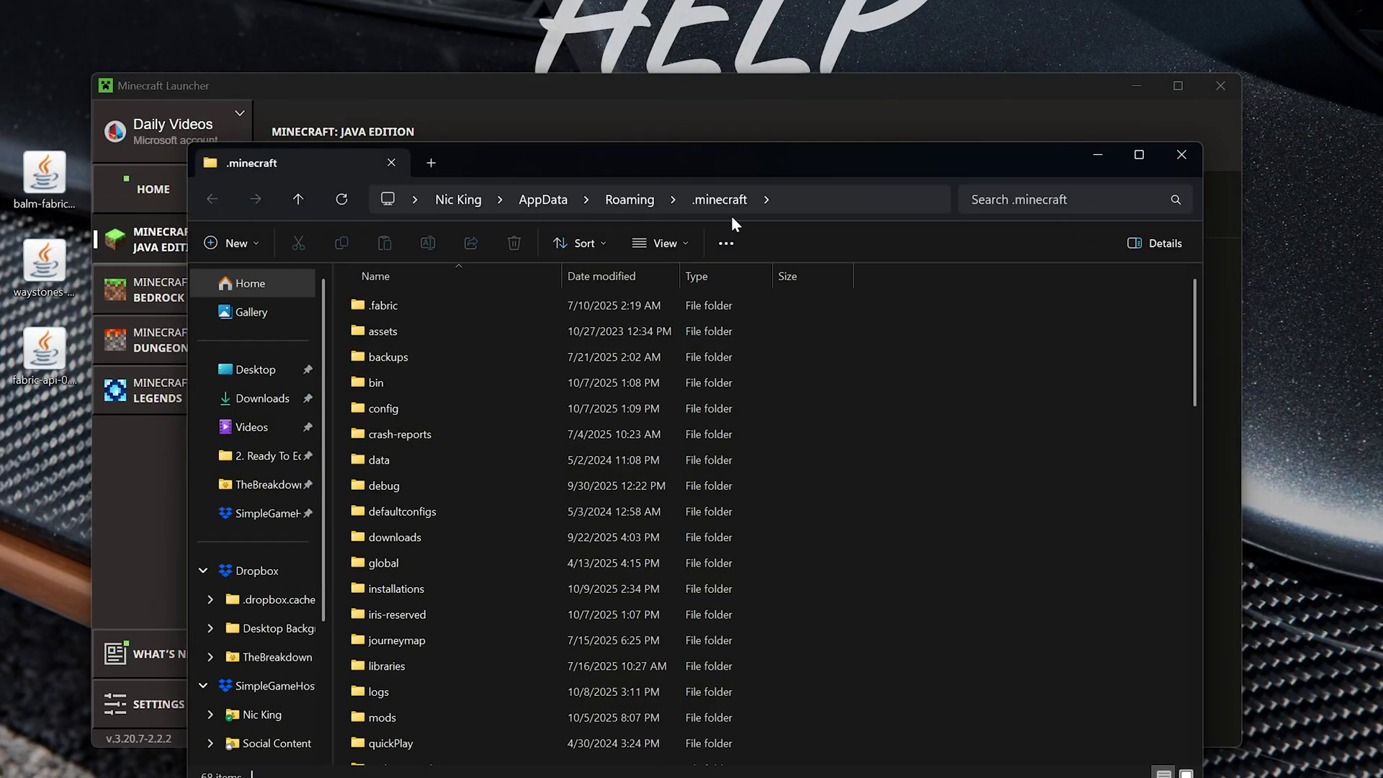
scroll(703, 392, "down", 2)
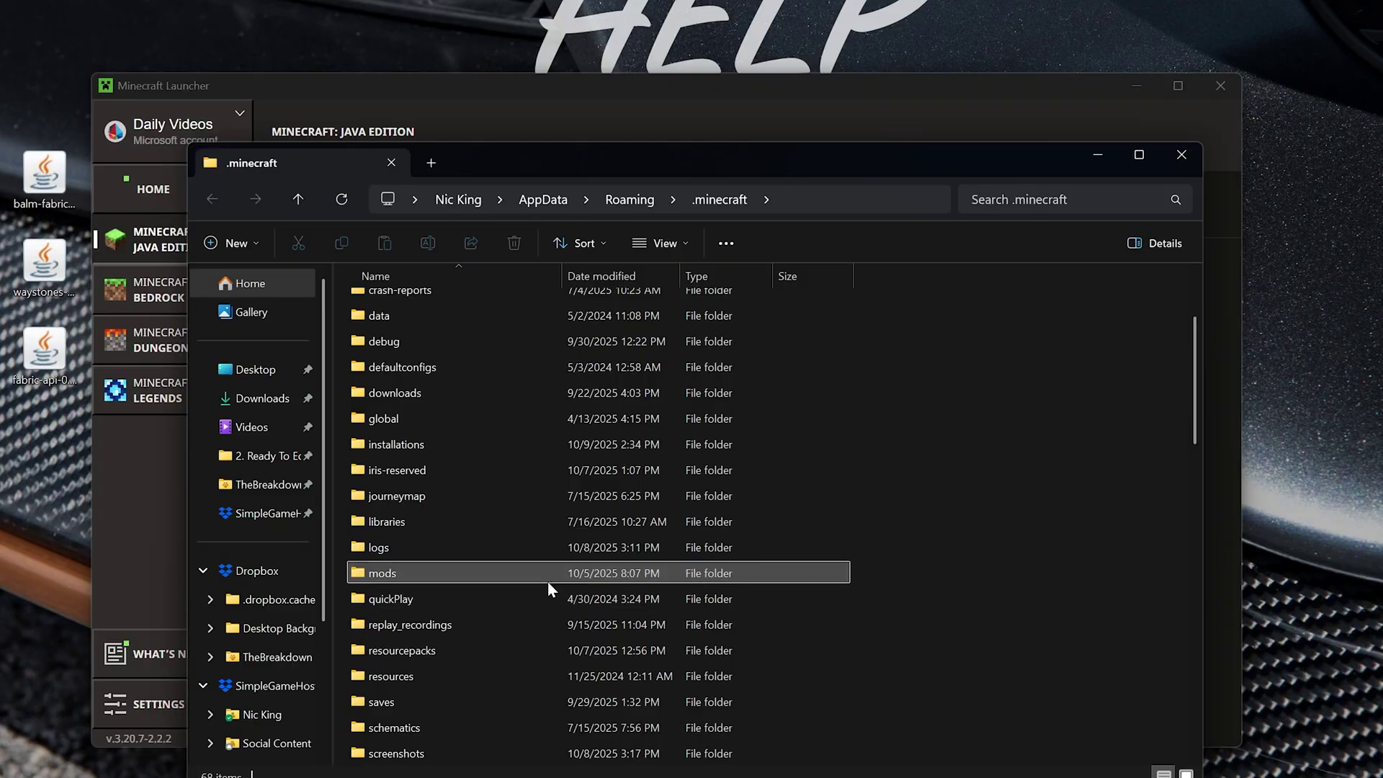
left_click(475, 573)
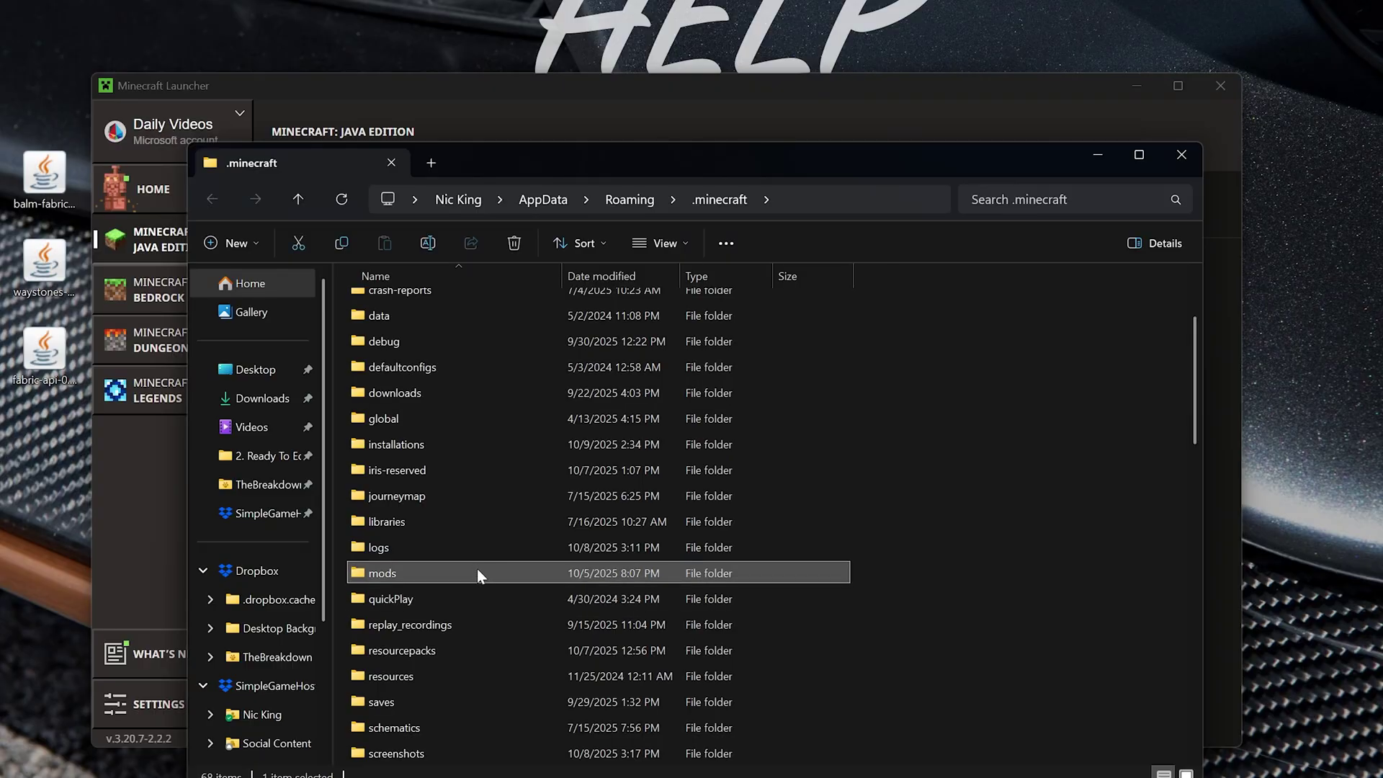
double_click(477, 569)
Step: Move the Balm, Waystones and Fabric API .jar files from the desktop into the mods folder and close File Explorer
left_click_drag(59, 11, 42, 478)
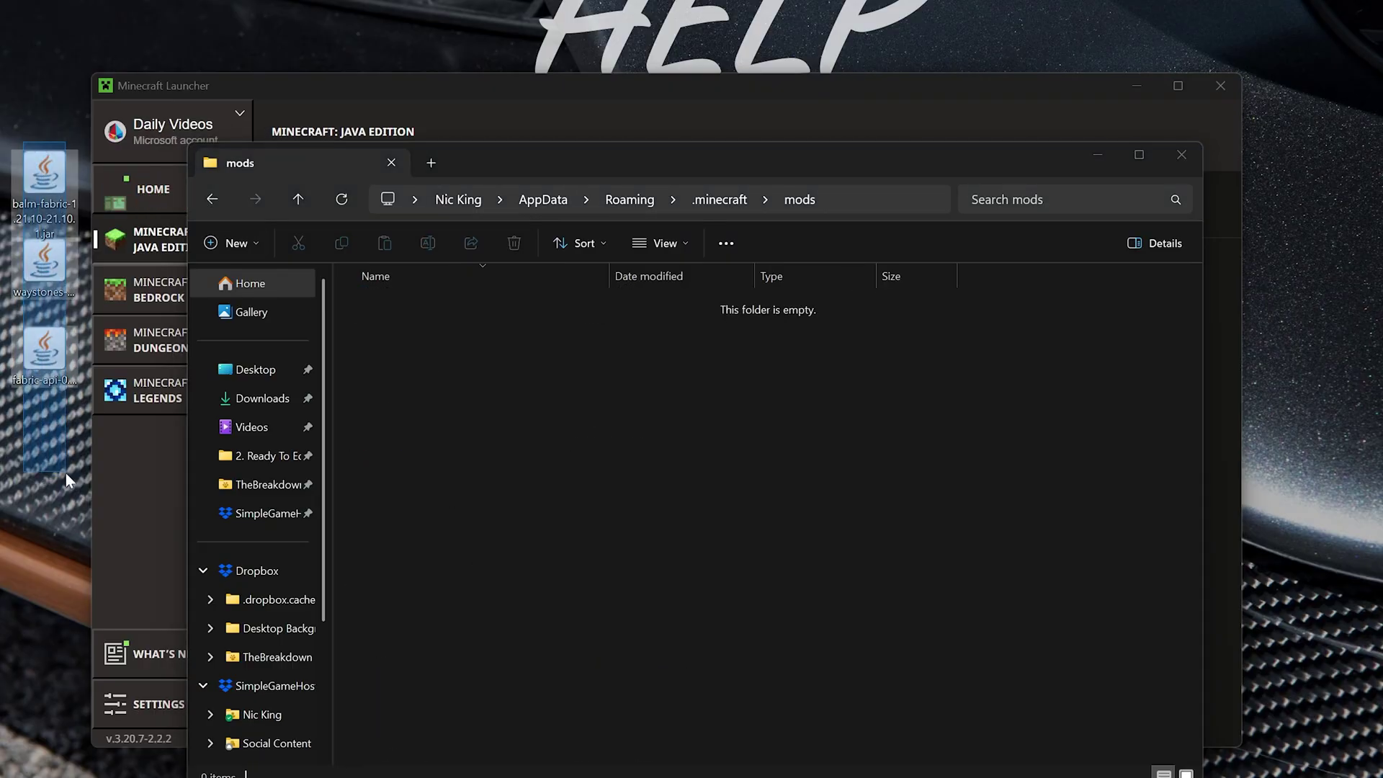
left_click_drag(64, 189, 576, 479)
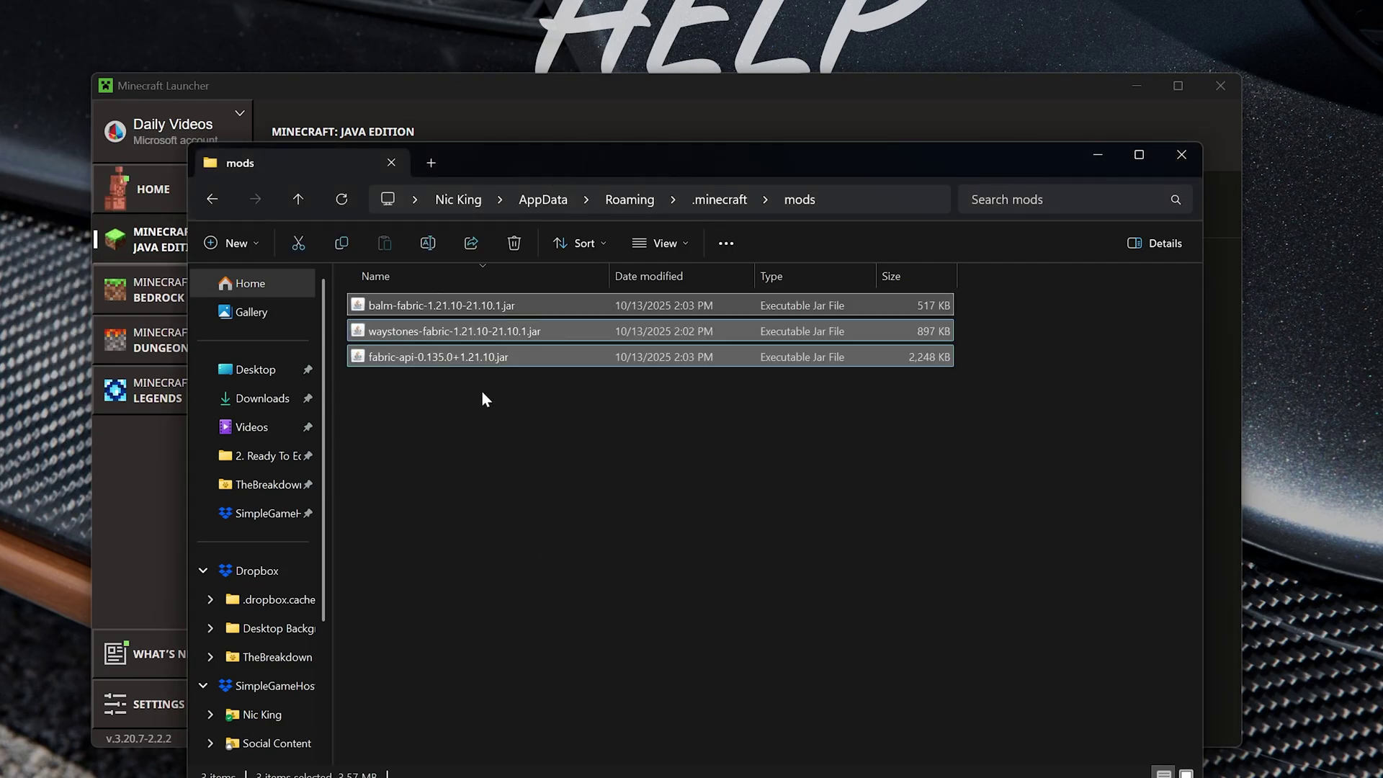
left_click(503, 499)
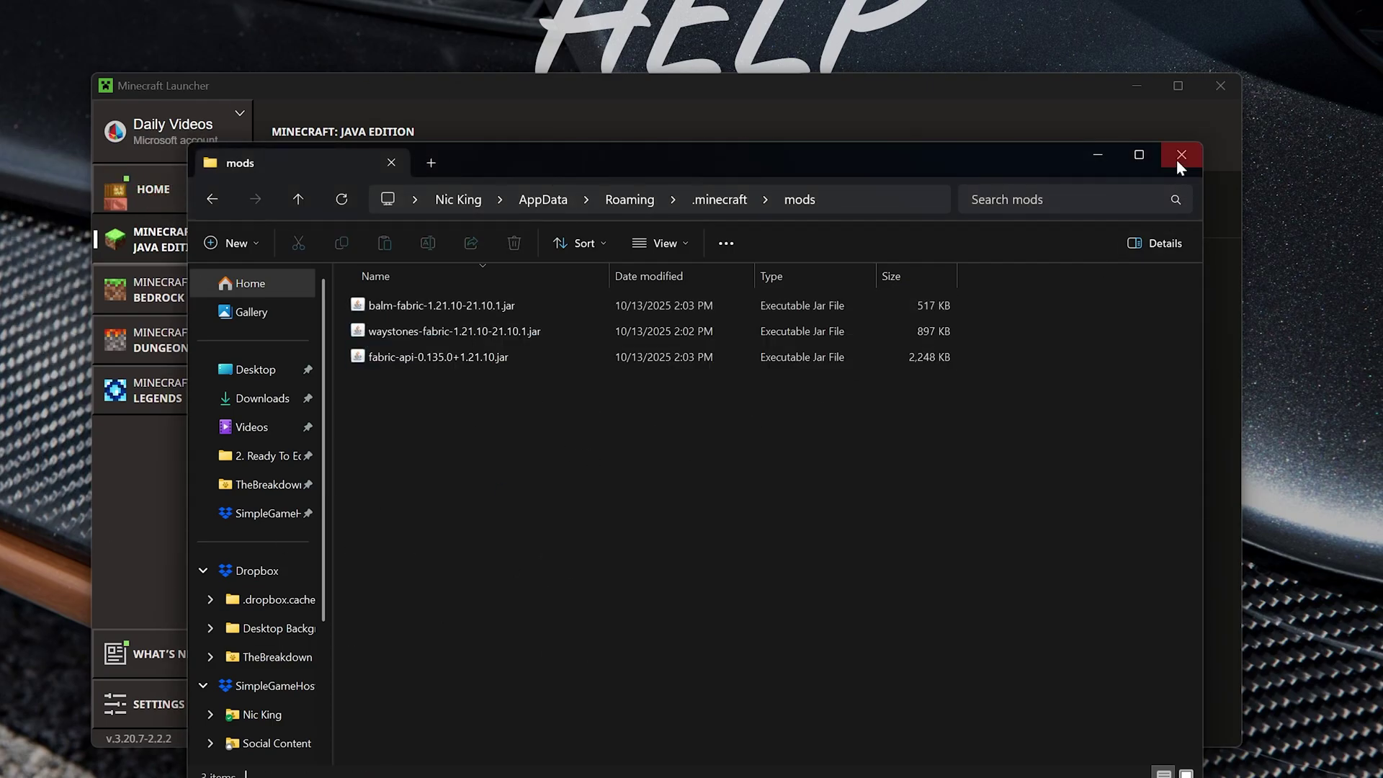
left_click(1182, 154)
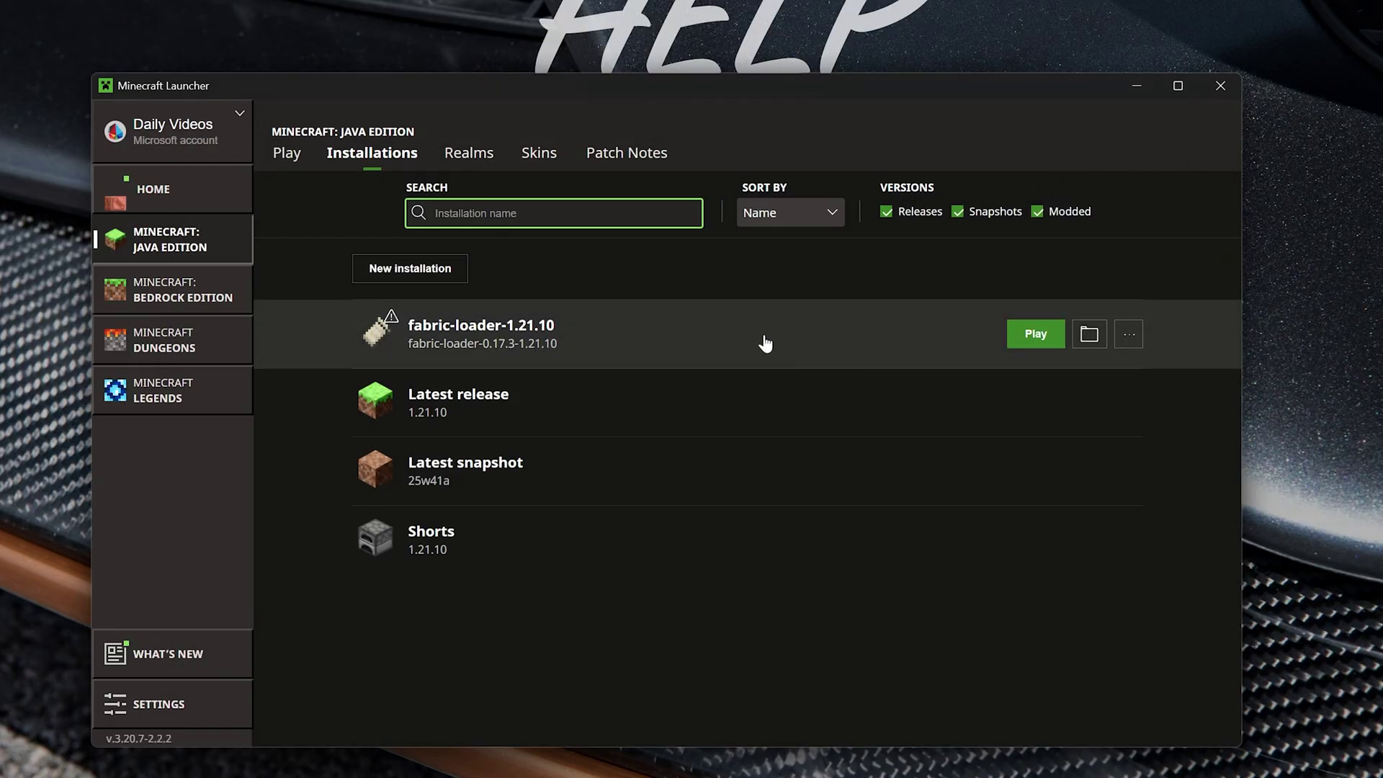
Step: Start the game with the fabric-loader-1.21.10 installation
left_click(1007, 339)
left_click(862, 521)
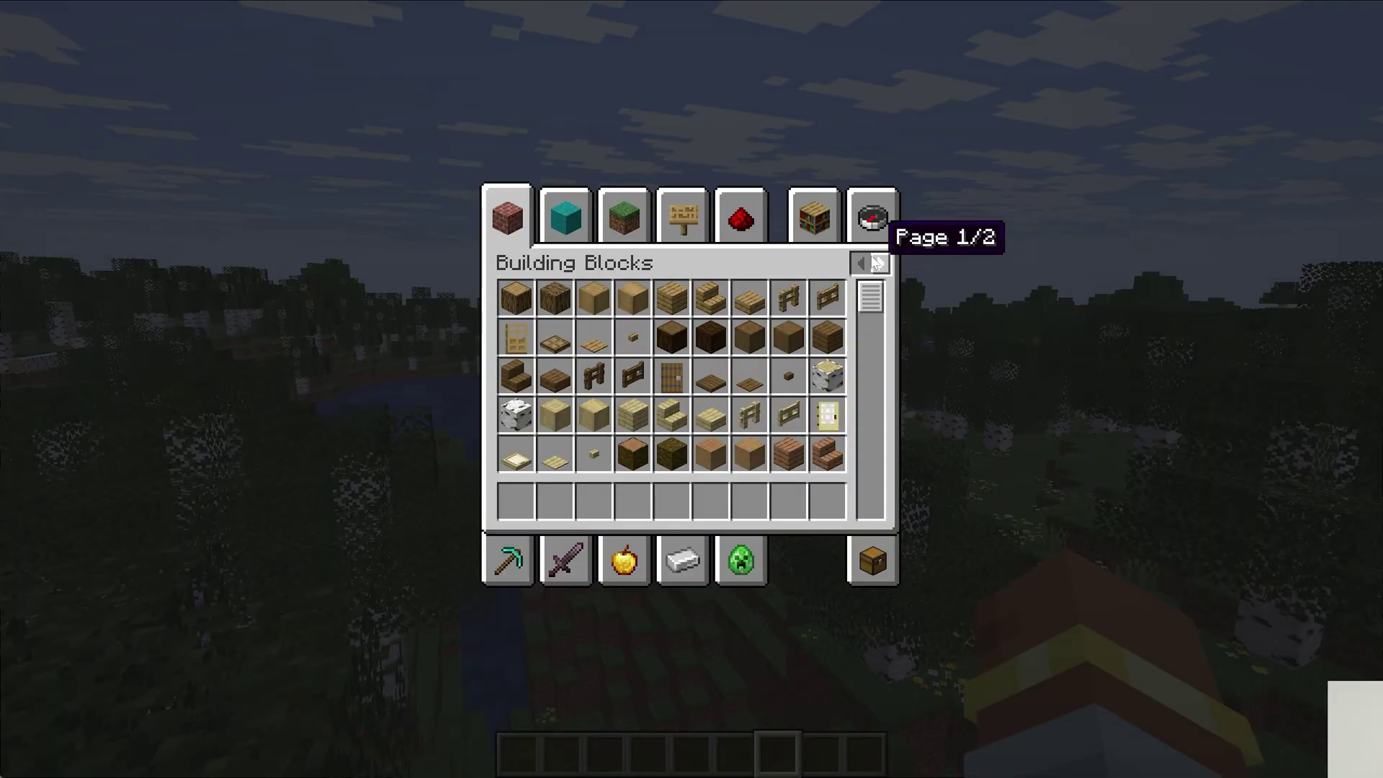
Step: Add a Waystone and a Black Waystone to the hotbar from the second page of the creative inventory
left_click(880, 263)
left_click(516, 298, "shift")
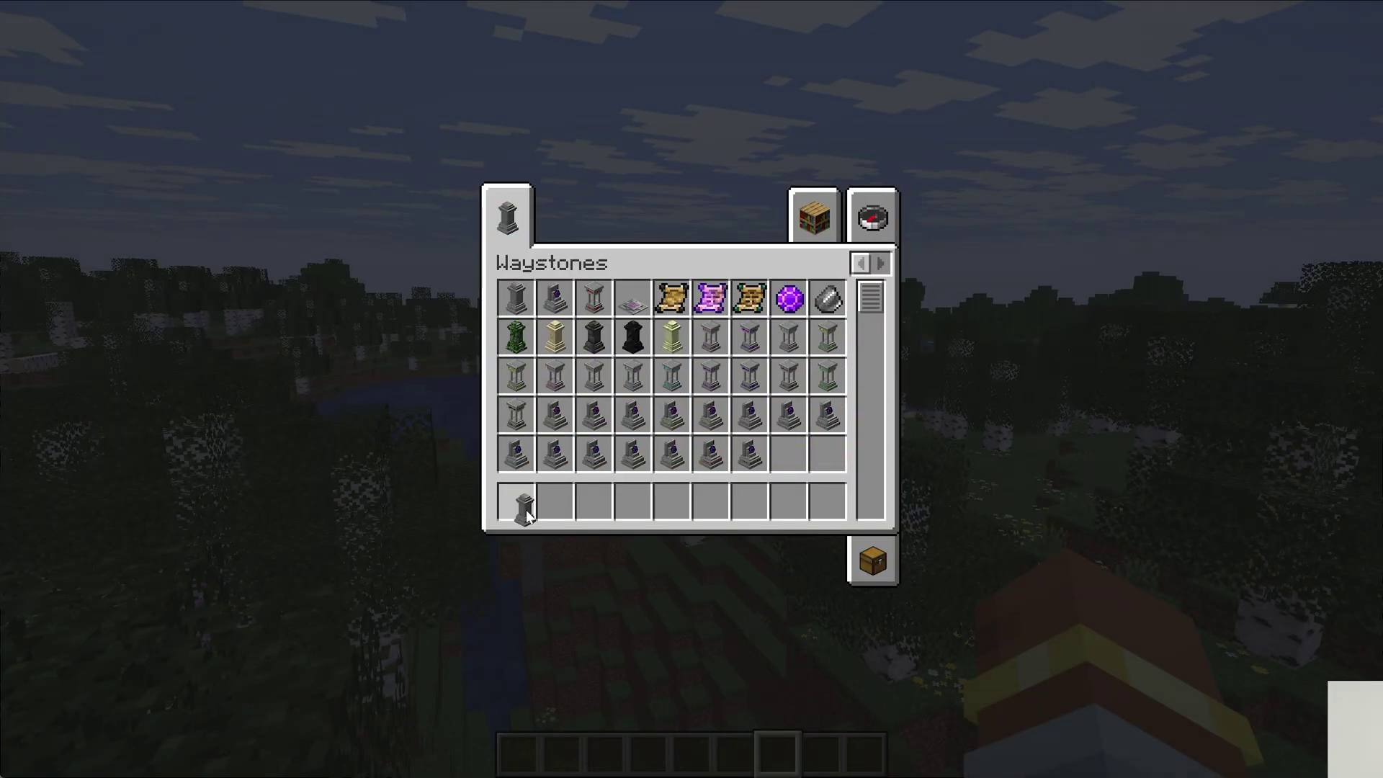
left_click(632, 337)
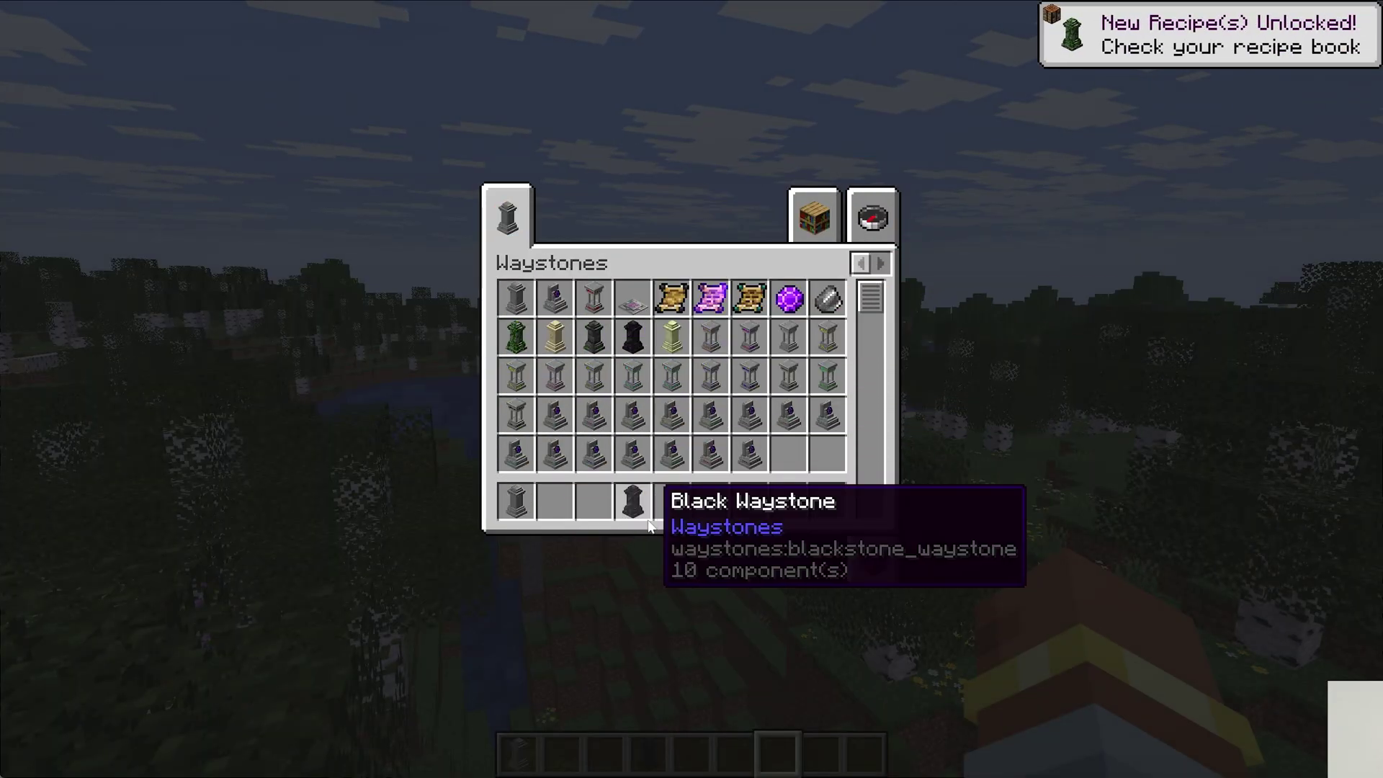
key("e")
Step: Place a Black Waystone on the grass and switch to an empty hotbar slot
key("4")
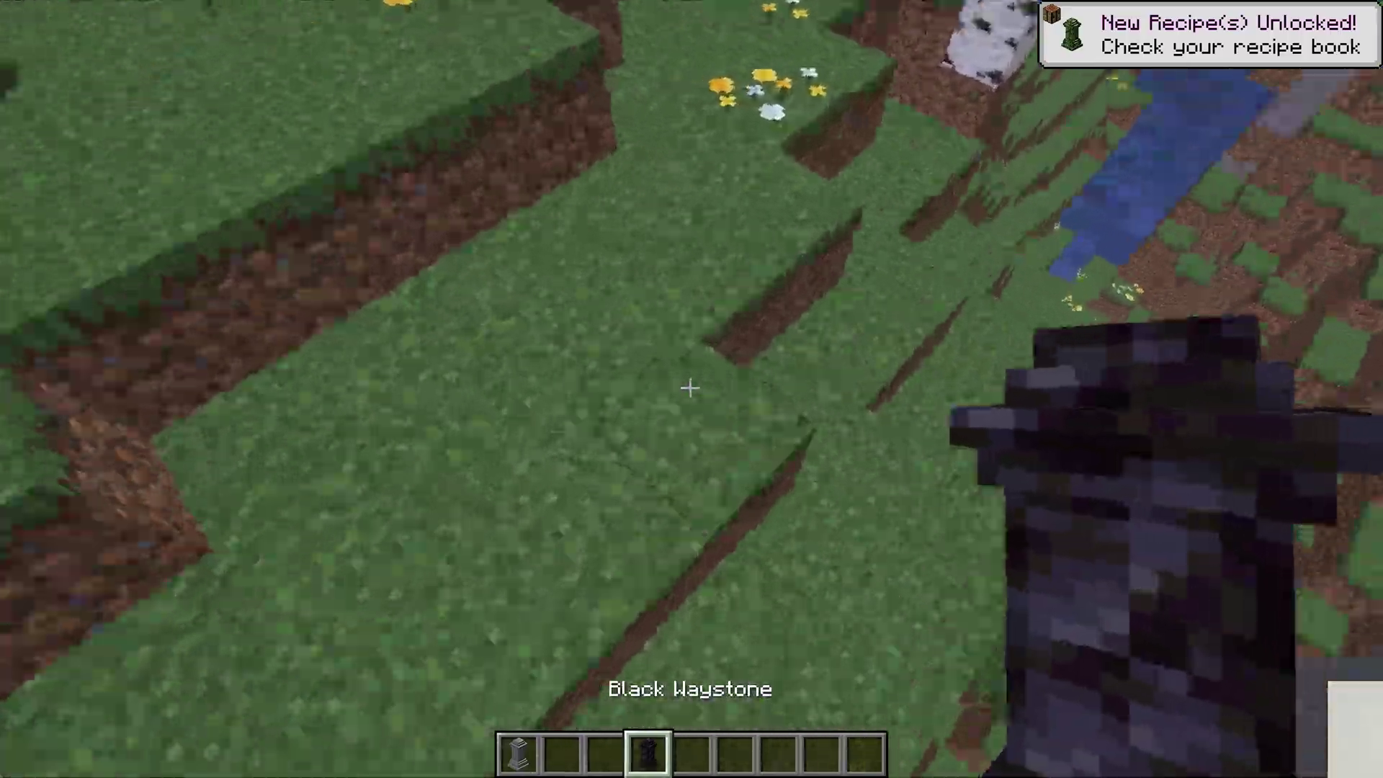
right_click(690, 387)
left_click(692, 478)
key("5")
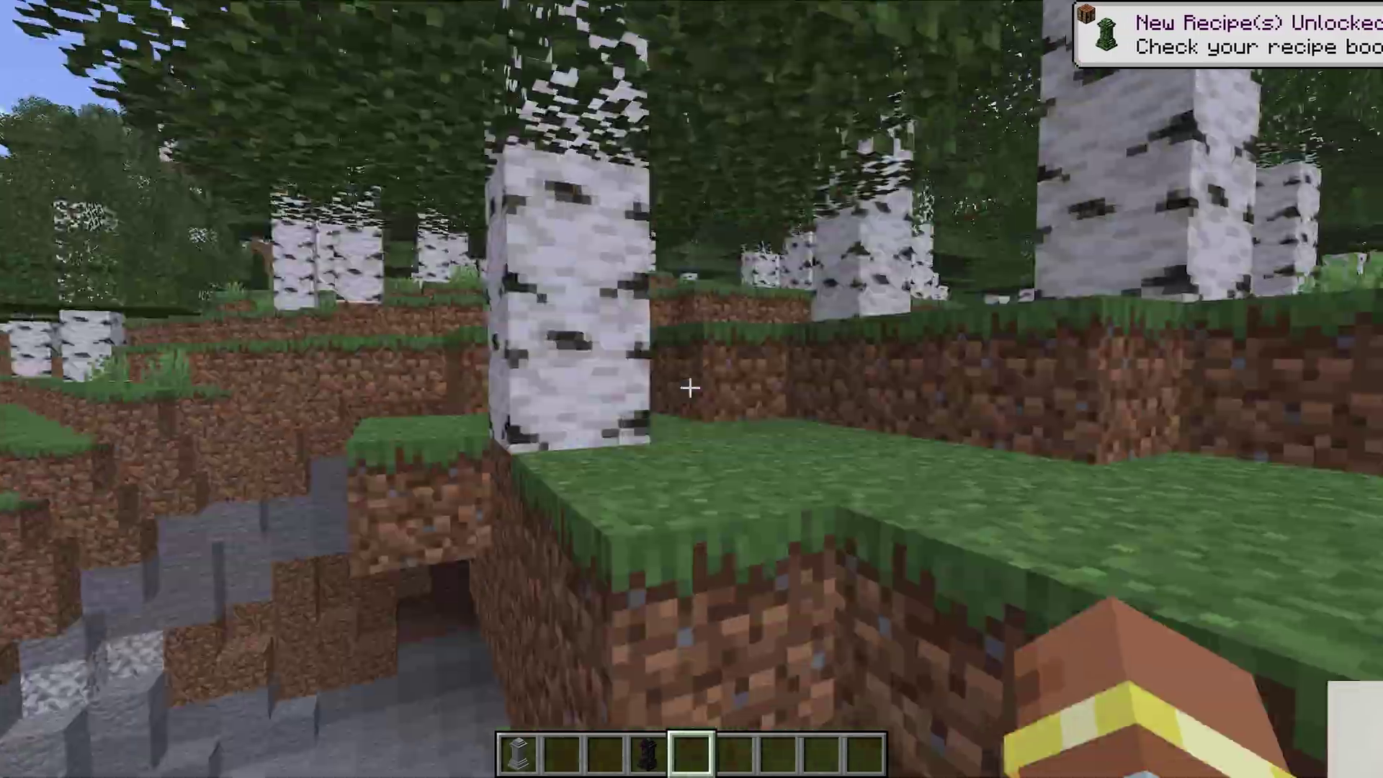
Step: Use the nearby Black Waystone and teleport to the other Untitled Waystone
key("3")
right_click(690, 388)
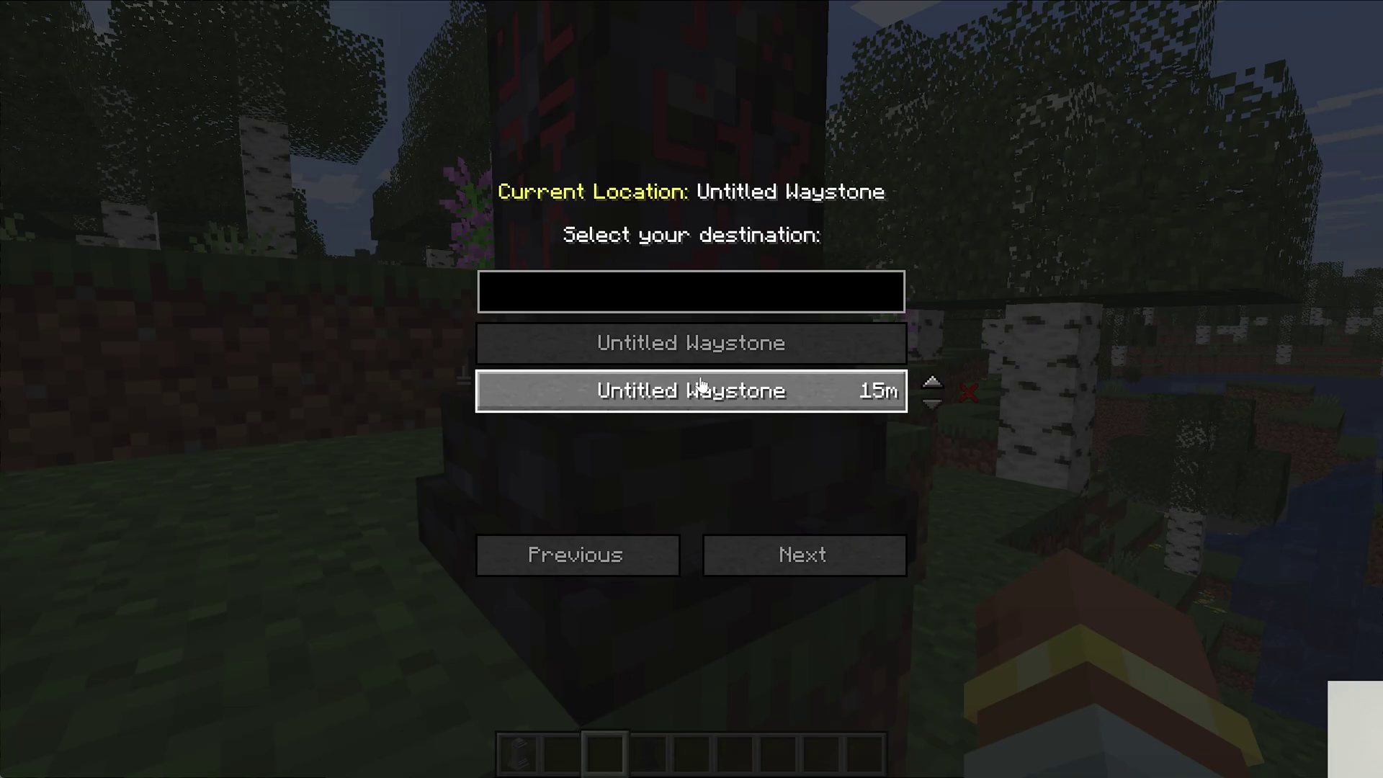
left_click(701, 384)
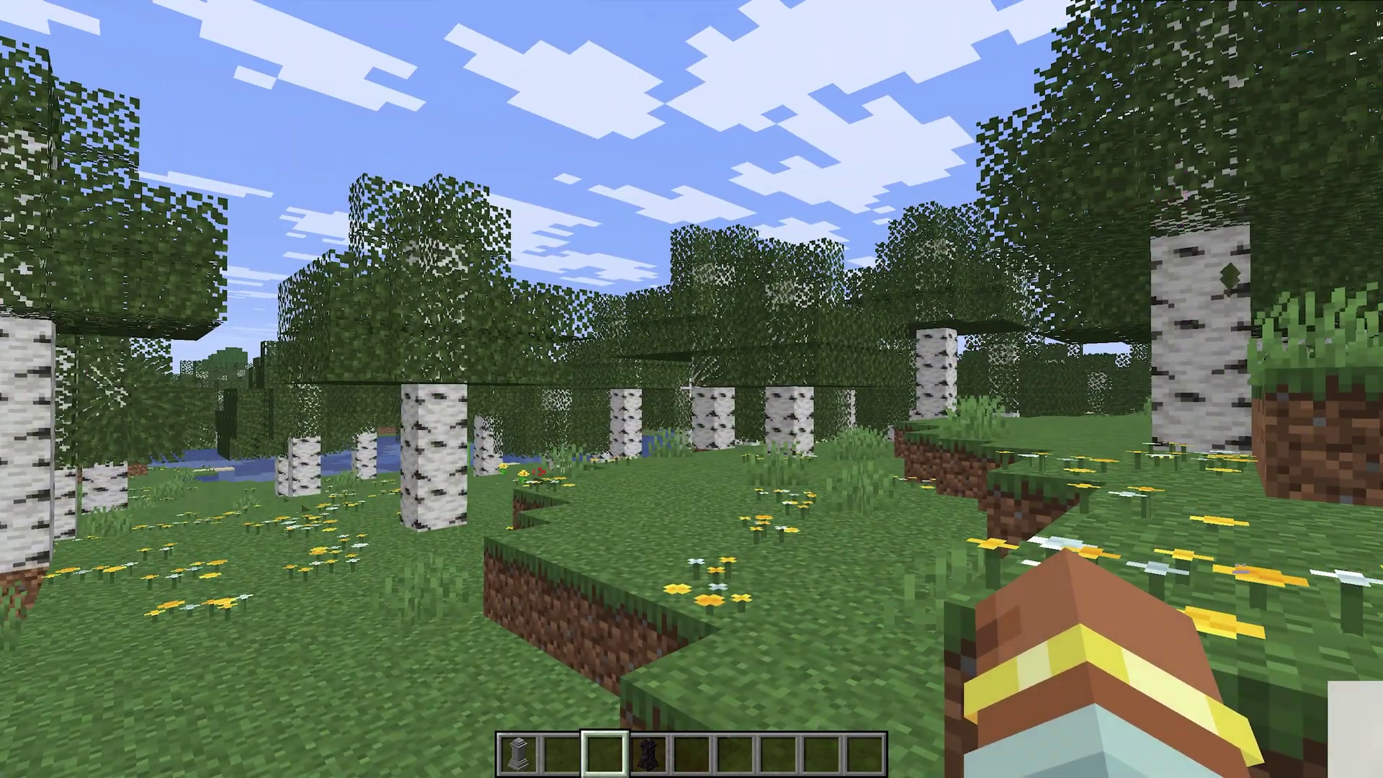